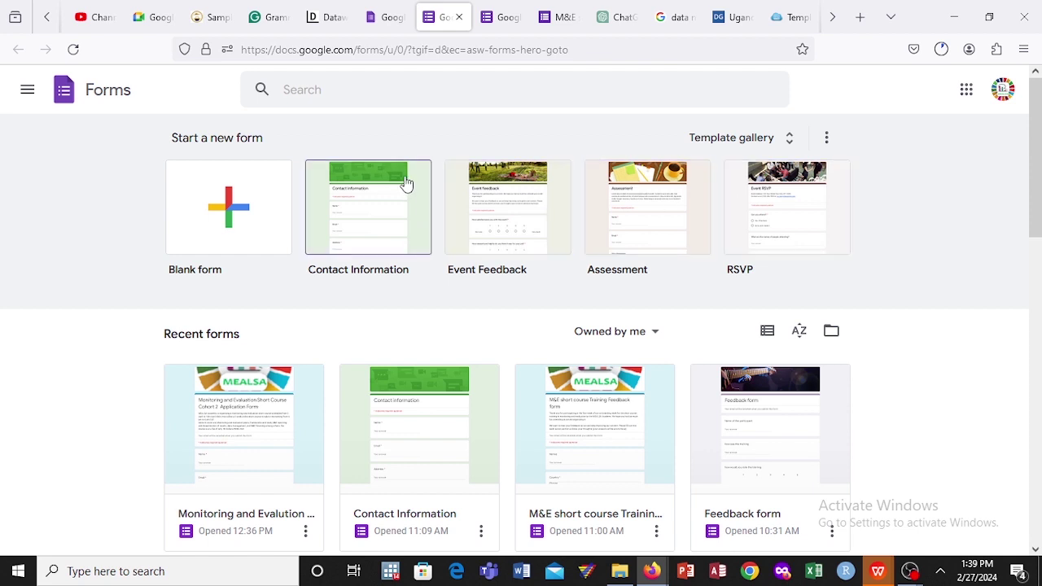
- Start a Blank form from the 'Start a new form' gallery on the Forms home page
{"action": "left_click", "coordinate": [253, 210]}
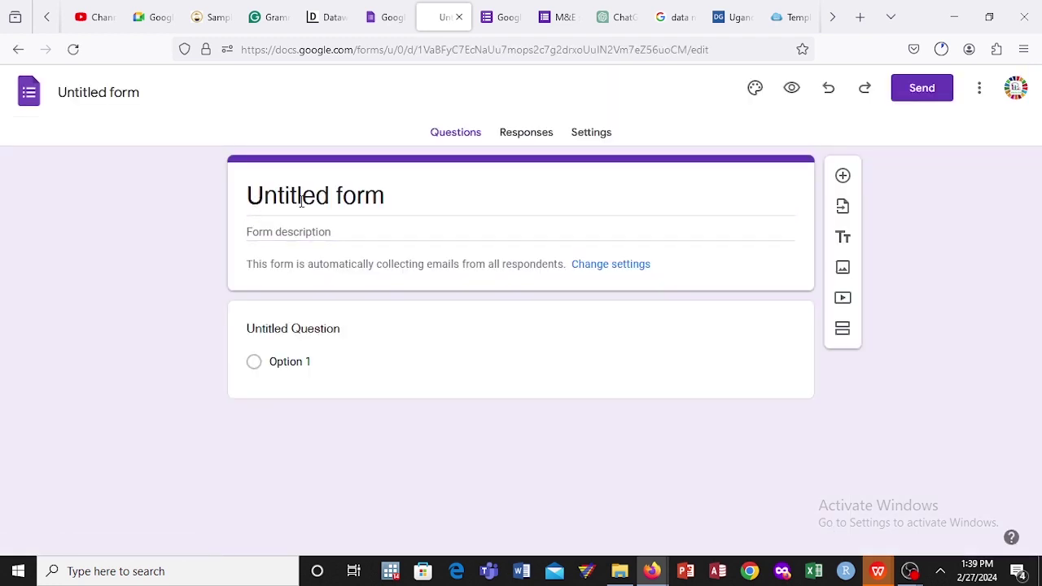
- Replace the 'Untitled form' title with 'Application form'
{"action": "left_click", "coordinate": [350, 196]}
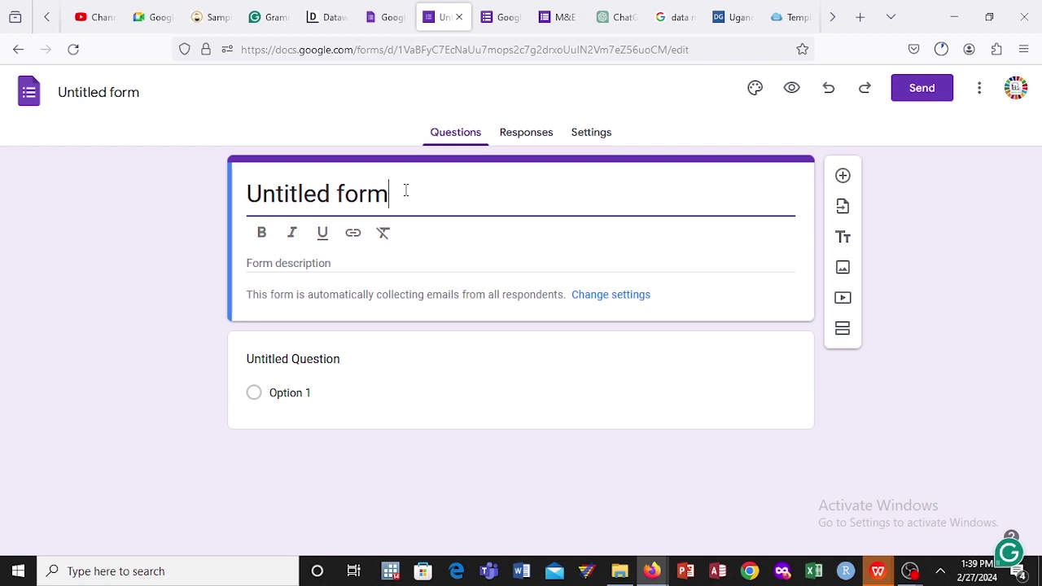
{"action": "key", "text": "BackSpace"}
{"action": "key", "text": "BackSpace"}
{"action": "key", "text": "BackSpace"}
{"action": "key", "text": "BackSpace"}
{"action": "key", "text": "BackSpace"}
{"action": "key", "text": "BackSpace"}
{"action": "key", "text": "BackSpace"}
{"action": "type", "text": "A"}
{"action": "type", "text": "ppl"}
{"action": "key", "text": "BackSpace"}
{"action": "key", "text": "BackSpace"}
{"action": "key", "text": "BackSpace"}
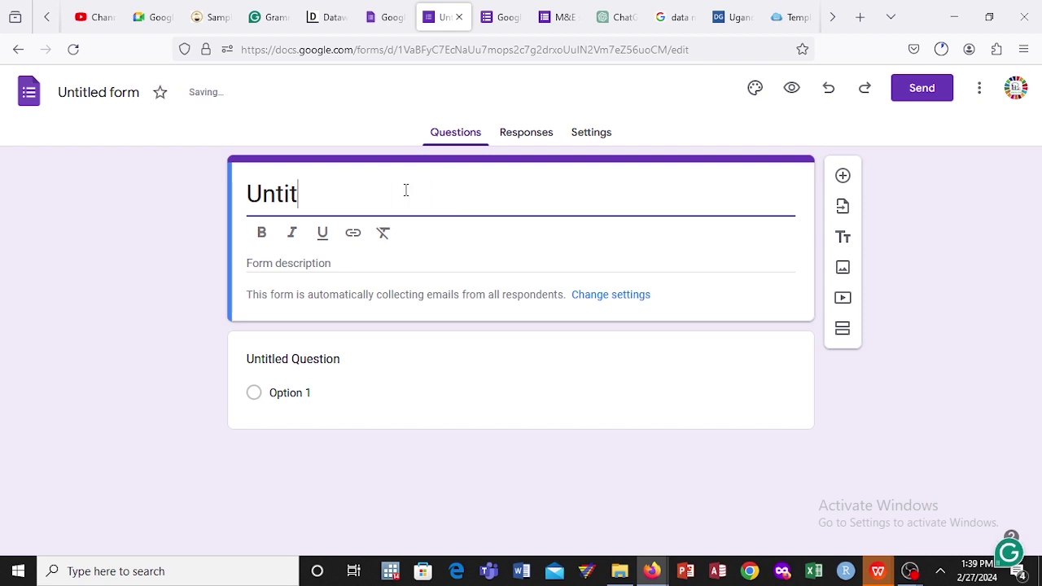
{"action": "key", "text": "BackSpace"}
{"action": "key", "text": "BackSpace"}
{"action": "key", "text": "BackSpace"}
{"action": "key", "text": "BackSpace"}
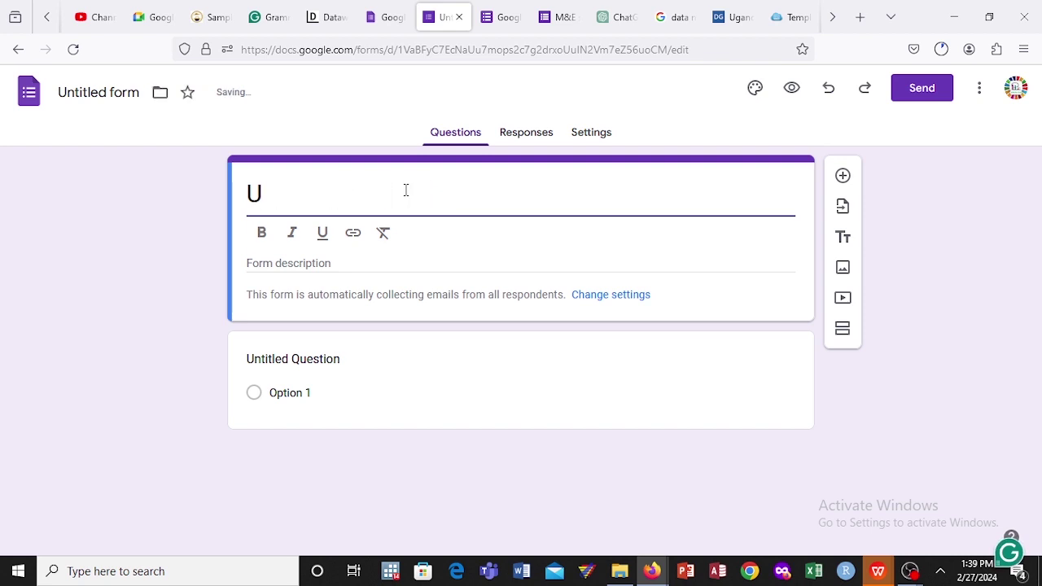
{"action": "type", "text": "a"}
{"action": "key", "text": "BackSpace"}
{"action": "type", "text": "Ap"}
{"action": "type", "text": "plicat"}
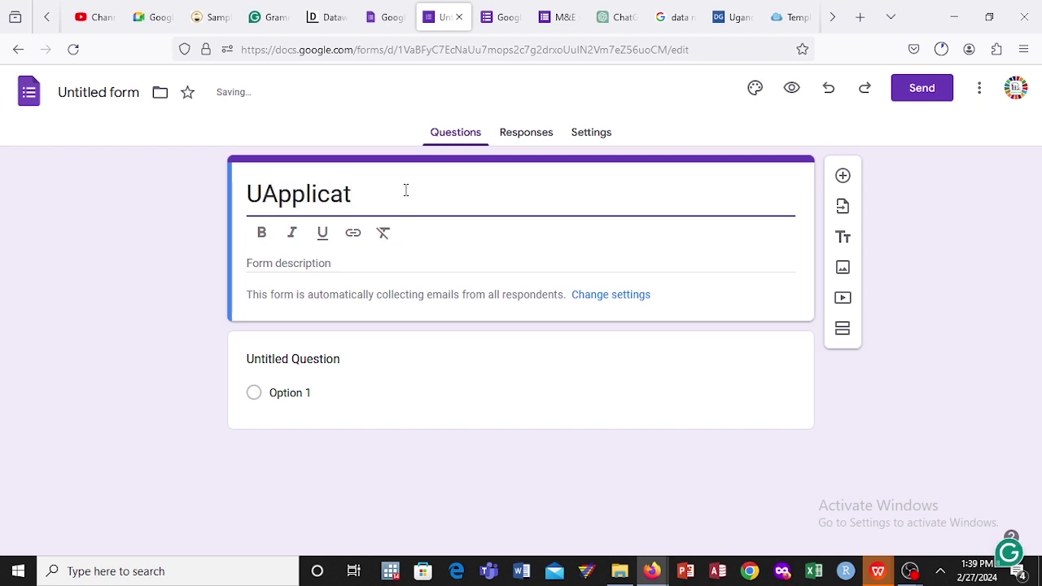
{"action": "type", "text": "ion form"}
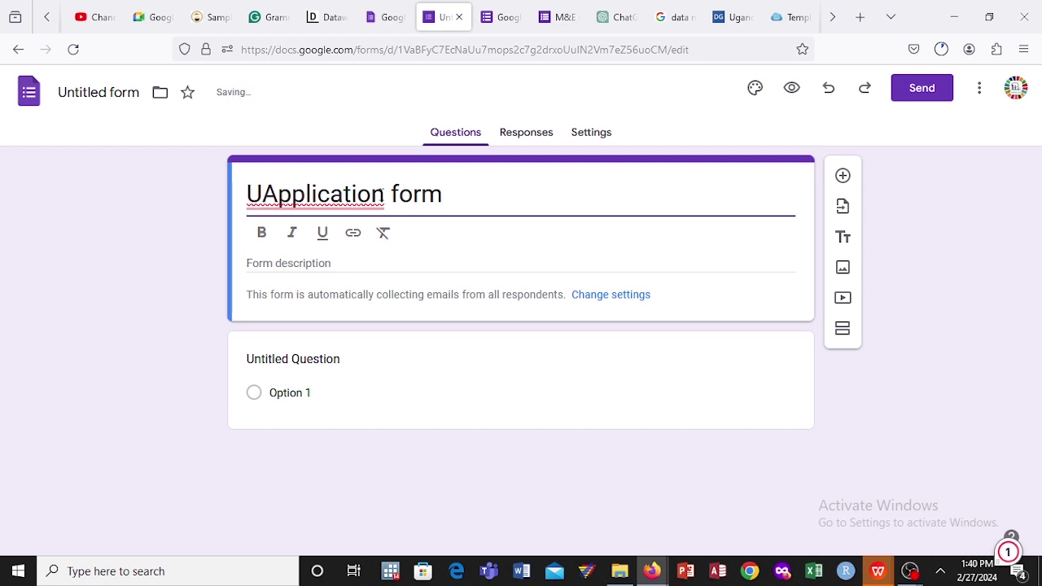
- Remove the stray leading U so the title reads exactly 'Application form'
{"action": "left_click", "coordinate": [271, 195]}
{"action": "key", "text": "BackSpace"}
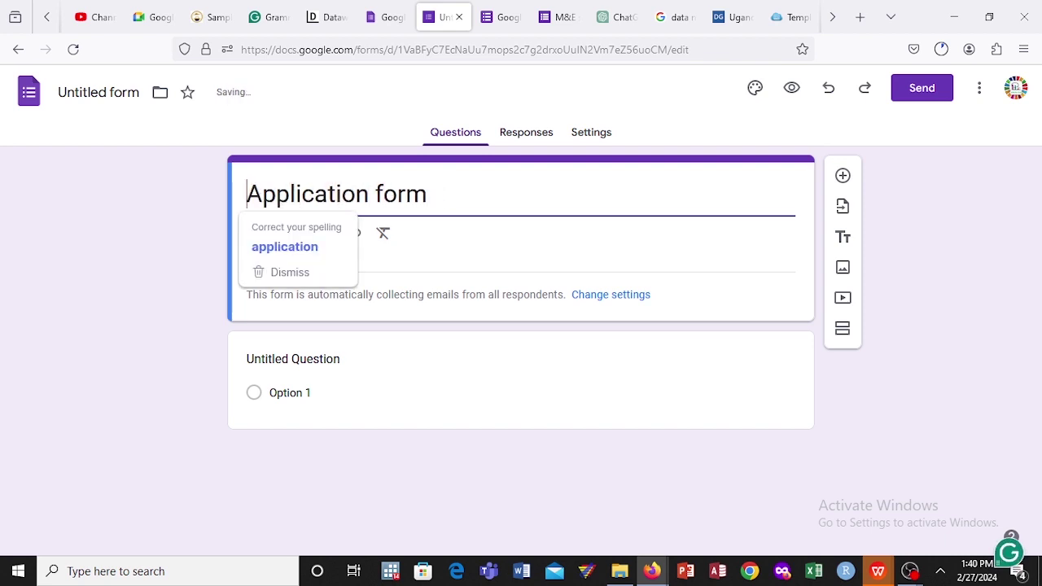
{"action": "left_click", "coordinate": [143, 98]}
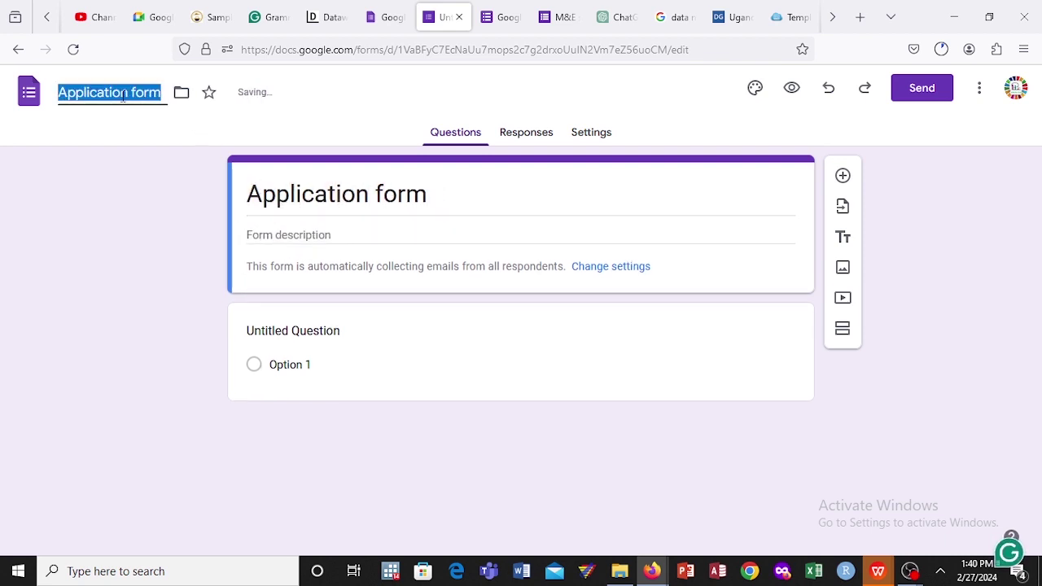
{"action": "left_click", "coordinate": [411, 232]}
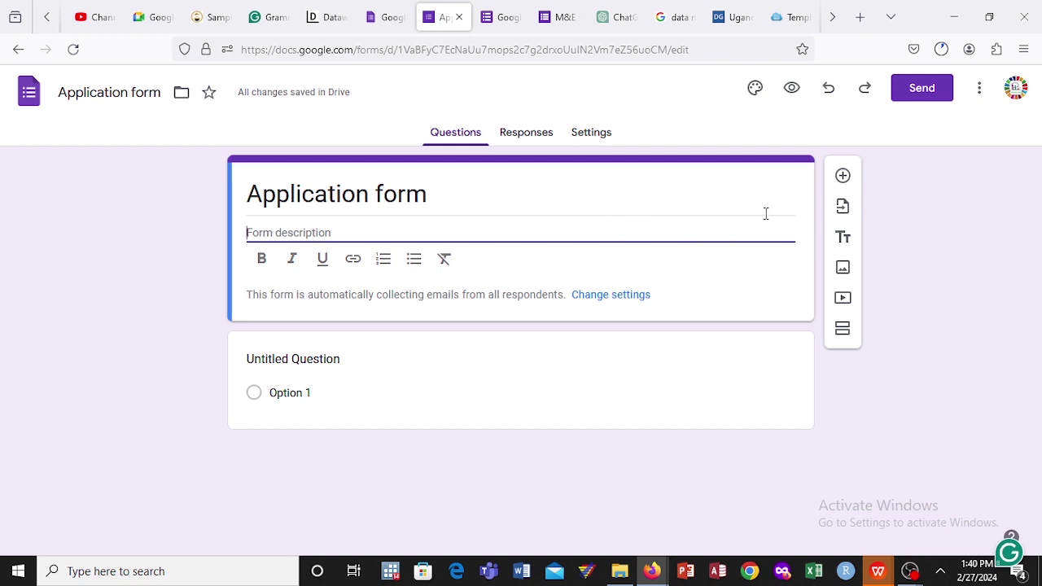
{"action": "left_click", "coordinate": [280, 356]}
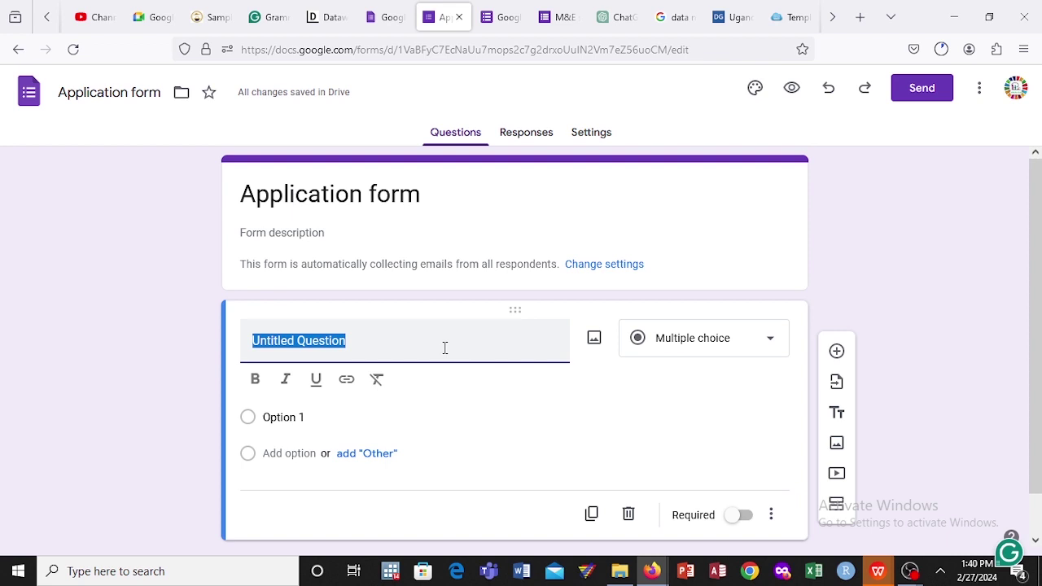
- Draft a short-answer Name question, then delete that first attempt
{"action": "type", "text": "Name"}
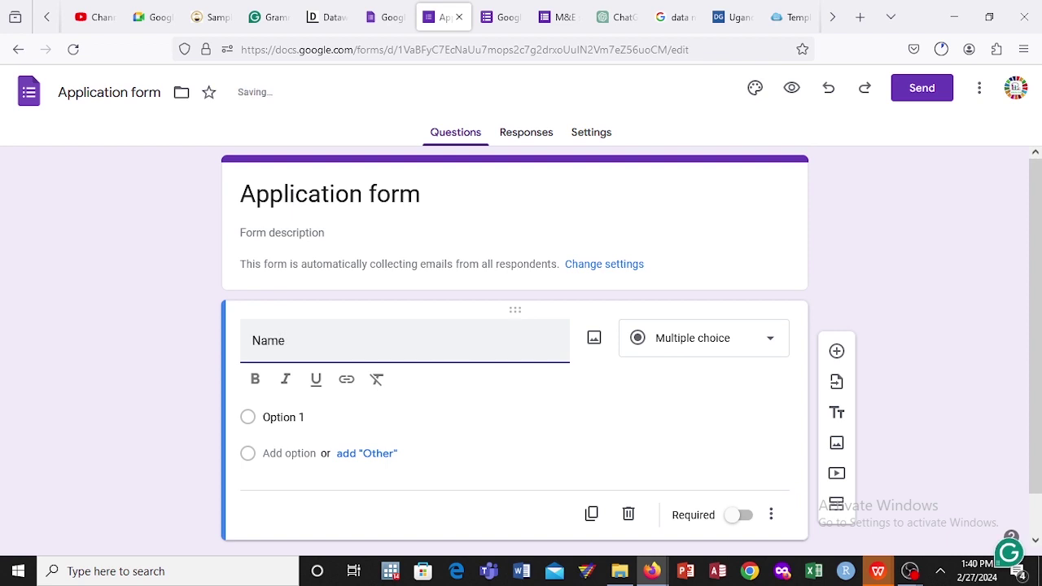
{"action": "key", "text": "BackSpace"}
{"action": "key", "text": "BackSpace"}
{"action": "key", "text": "BackSpace"}
{"action": "left_click", "coordinate": [670, 348]}
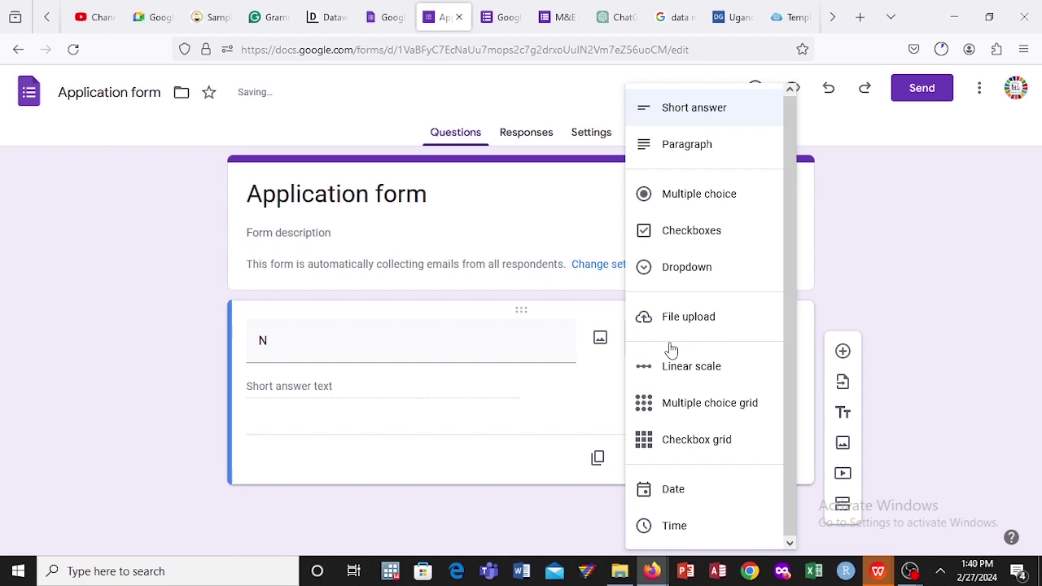
{"action": "left_click", "coordinate": [656, 109]}
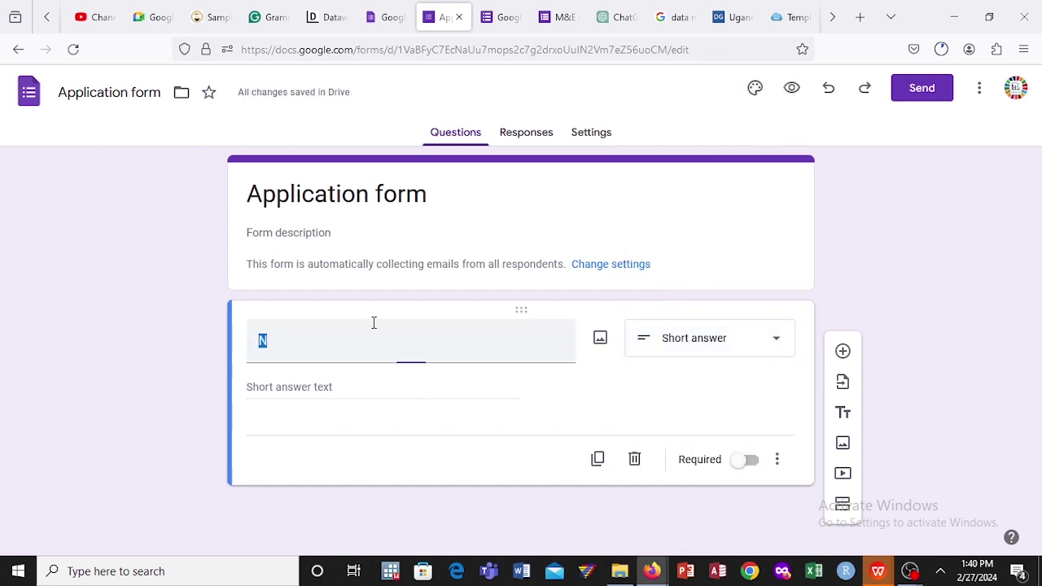
{"action": "type", "text": "name"}
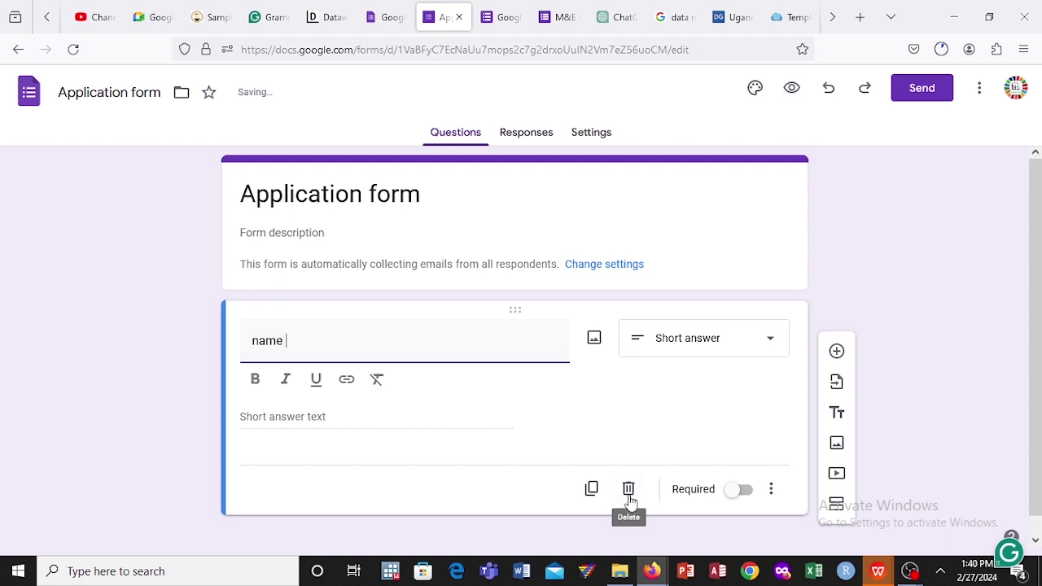
{"action": "left_click", "coordinate": [628, 488]}
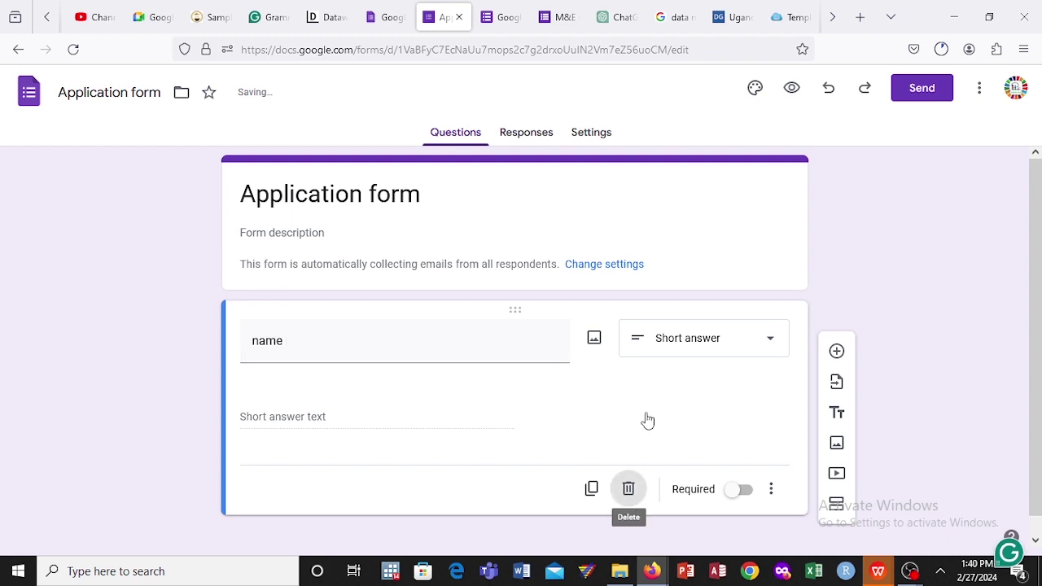
- Add a fresh question titled 'Name' set to Short answer
{"action": "left_click", "coordinate": [556, 228]}
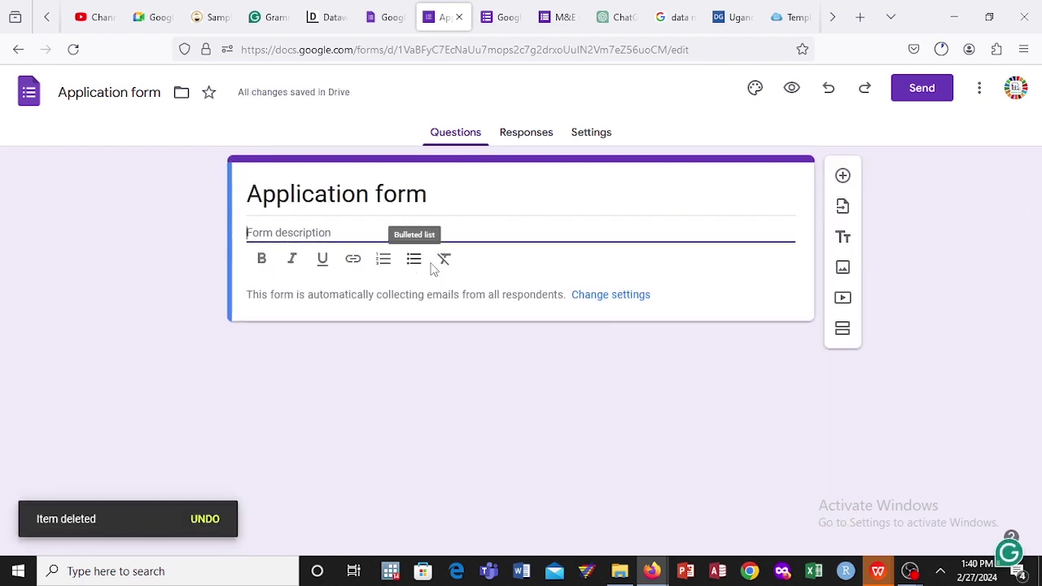
{"action": "left_click", "coordinate": [838, 189]}
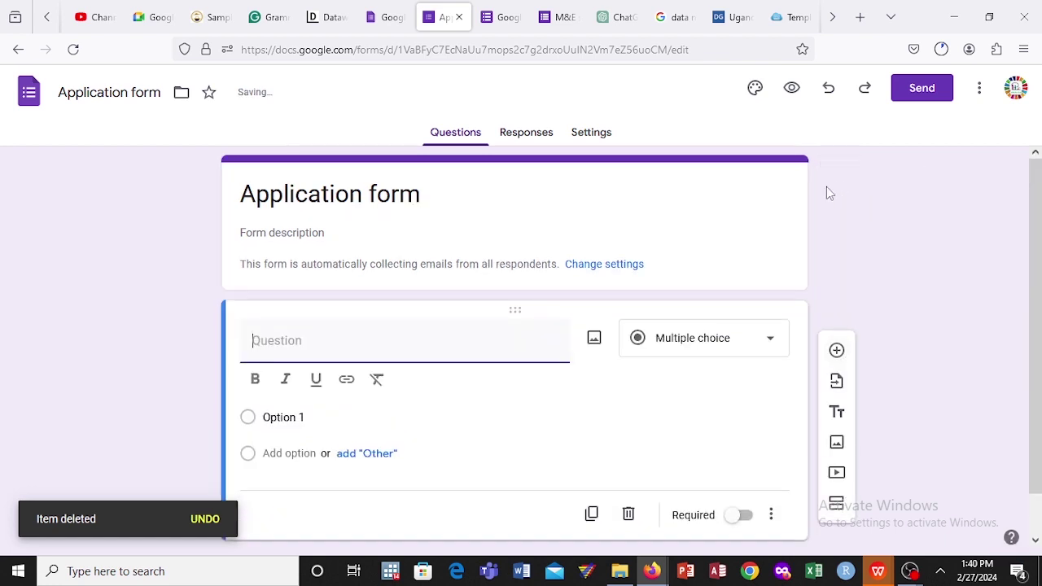
{"action": "type", "text": "n"}
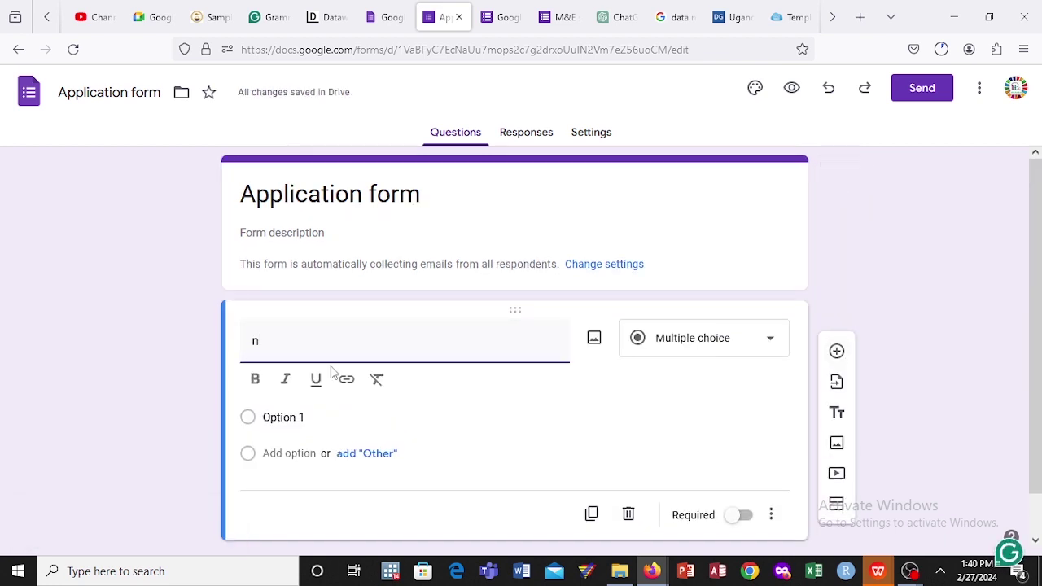
{"action": "key", "text": "BackSpace"}
{"action": "type", "text": "na"}
{"action": "key", "text": "BackSpace"}
{"action": "key", "text": "BackSpace"}
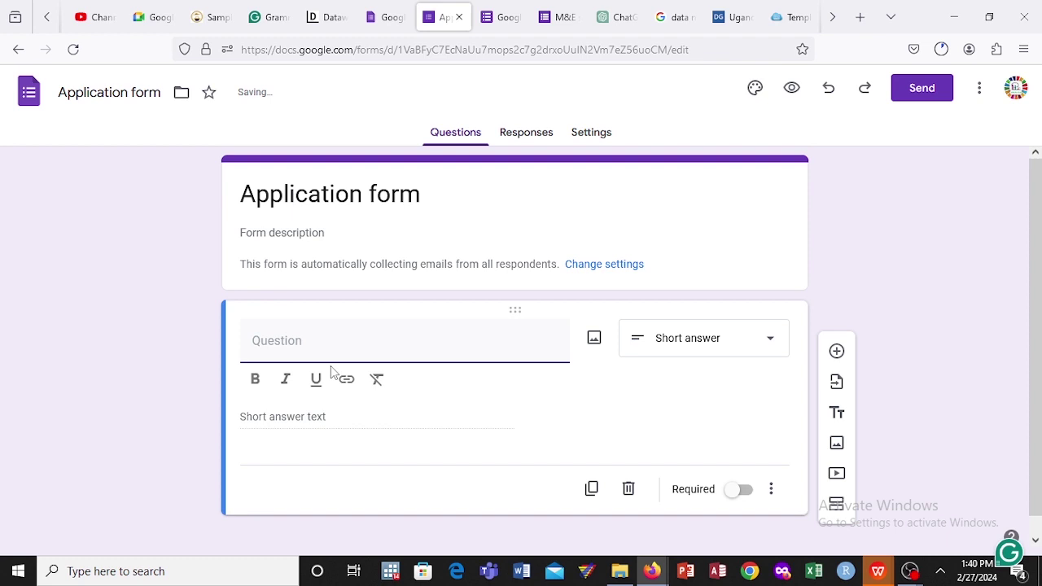
{"action": "type", "text": "Name"}
{"action": "left_click", "coordinate": [657, 345]}
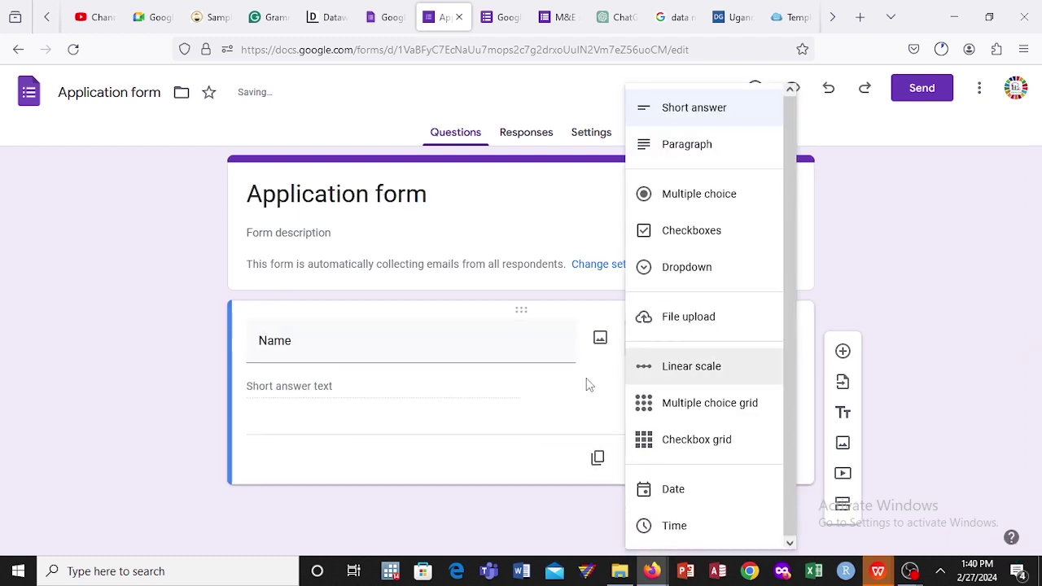
{"action": "left_click", "coordinate": [590, 384]}
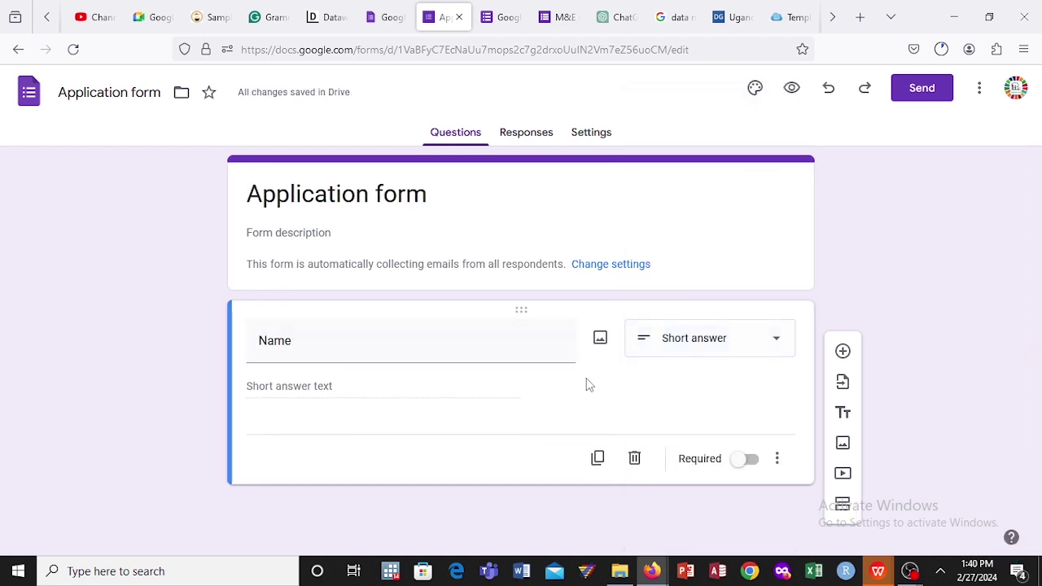
- Add a multiple-choice question titled 'Age' below Name
{"action": "left_click", "coordinate": [842, 352]}
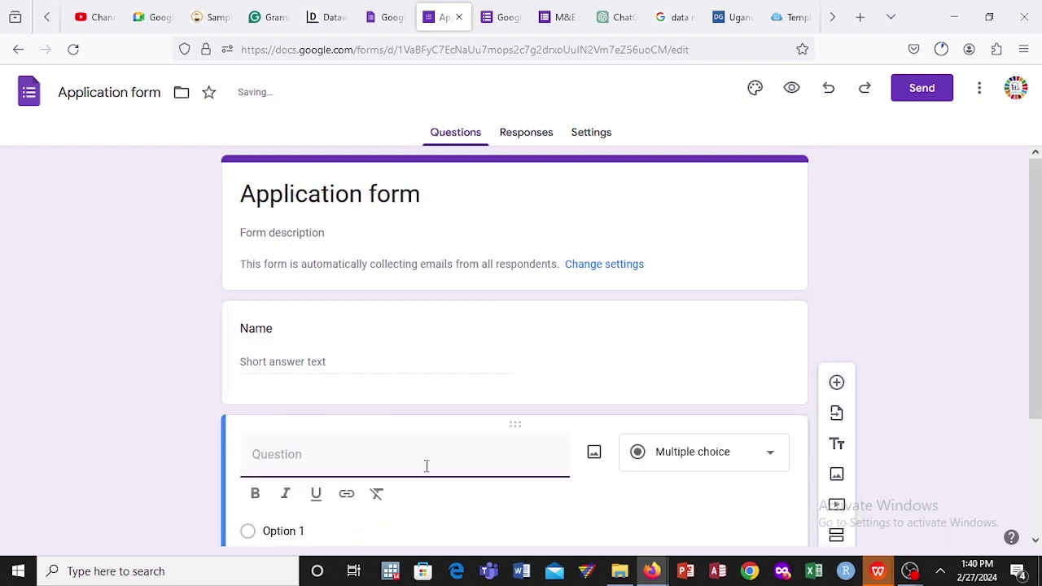
{"action": "type", "text": "A"}
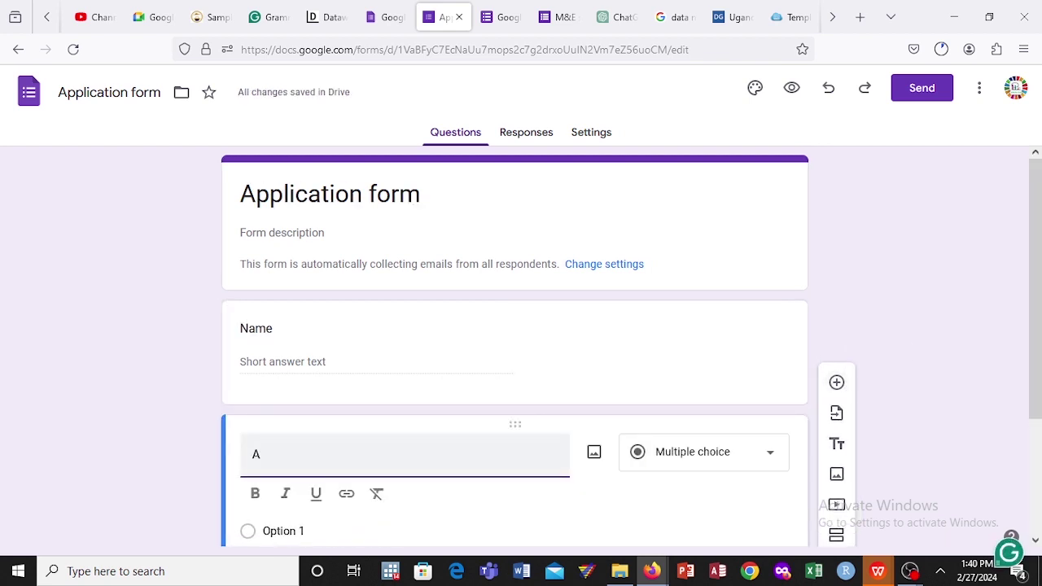
{"action": "type", "text": "ge"}
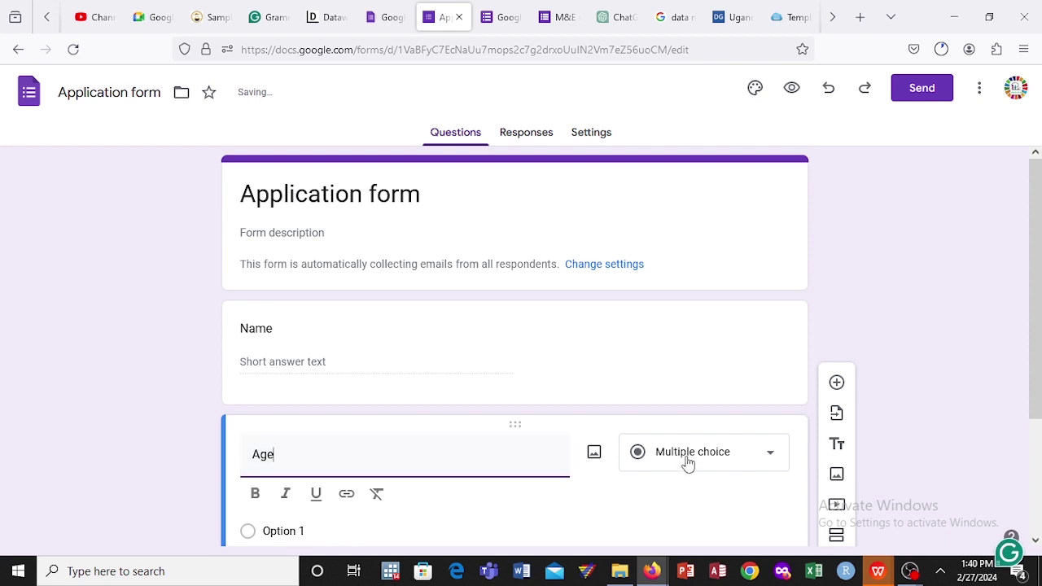
{"action": "left_click", "coordinate": [686, 461]}
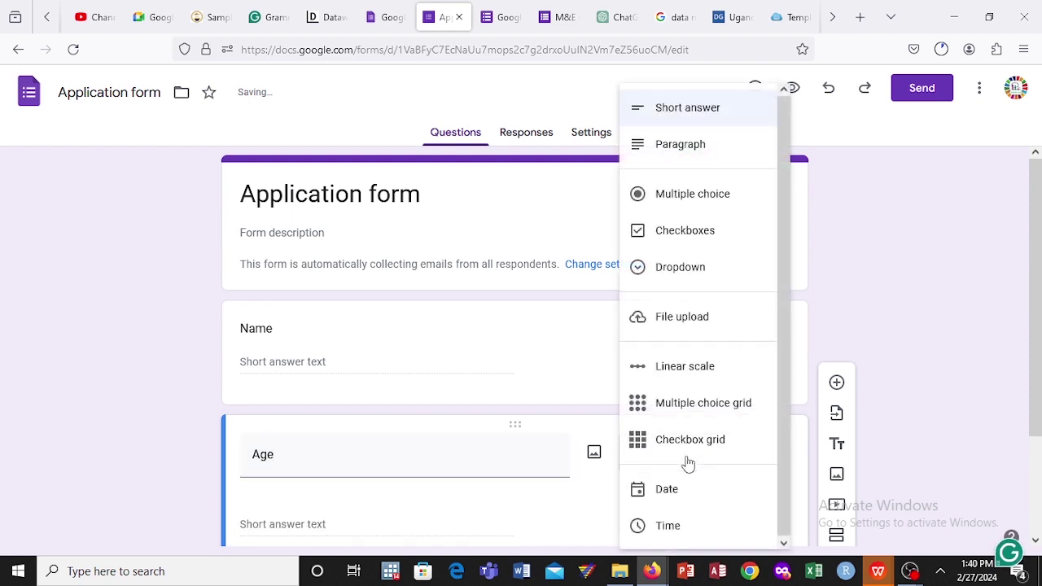
{"action": "left_click", "coordinate": [656, 209]}
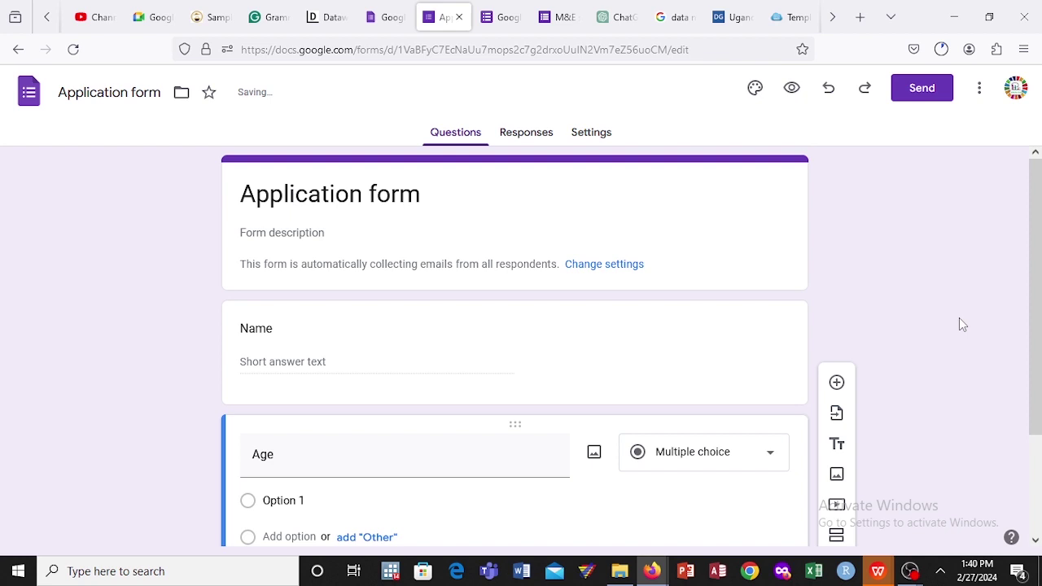
- Enter the Age answer choices 20-25 and 30-35, keeping it multiple choice
{"action": "left_click_drag", "start_coordinate": [1041, 366], "coordinate": [1038, 456]}
{"action": "left_click", "coordinate": [277, 379]}
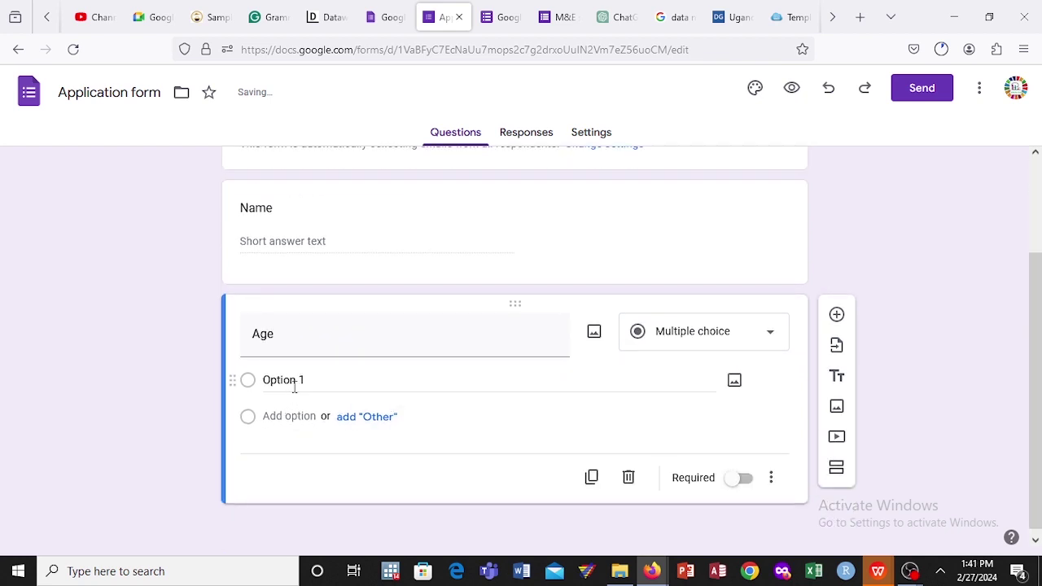
{"action": "type", "text": "20-25"}
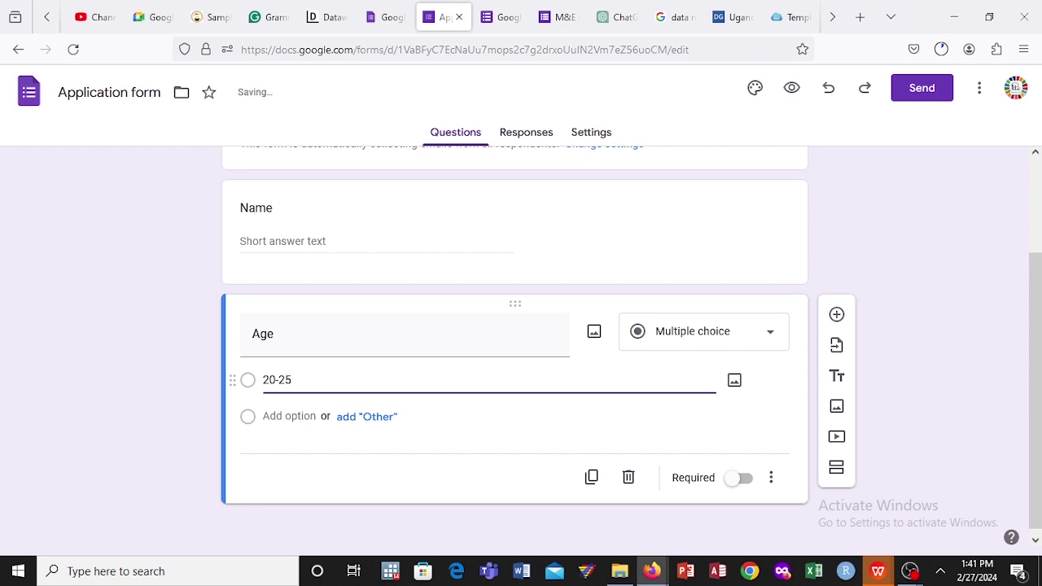
{"action": "left_click", "coordinate": [266, 416]}
{"action": "type", "text": "30-35"}
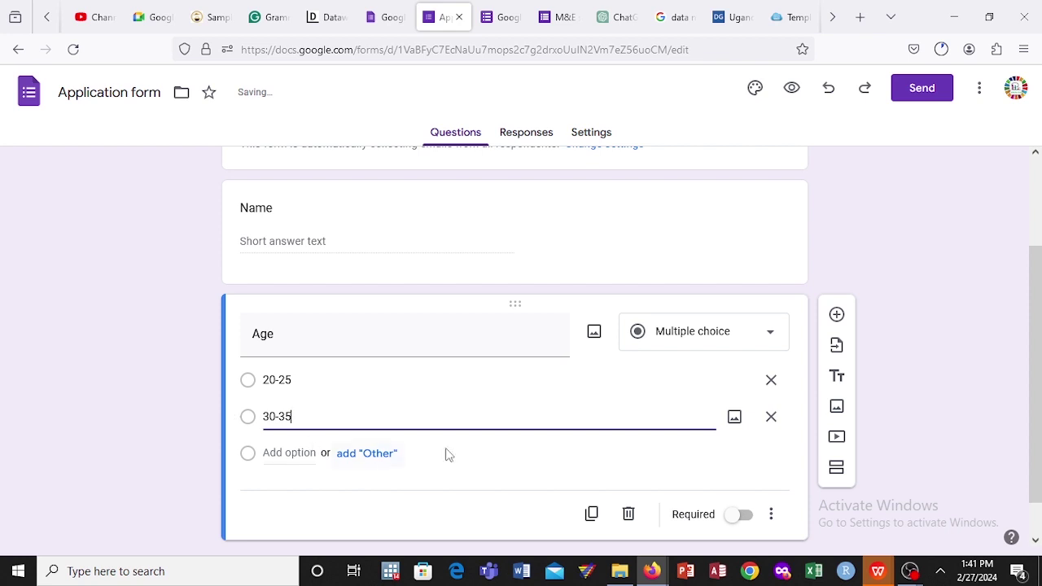
{"action": "left_click", "coordinate": [499, 453]}
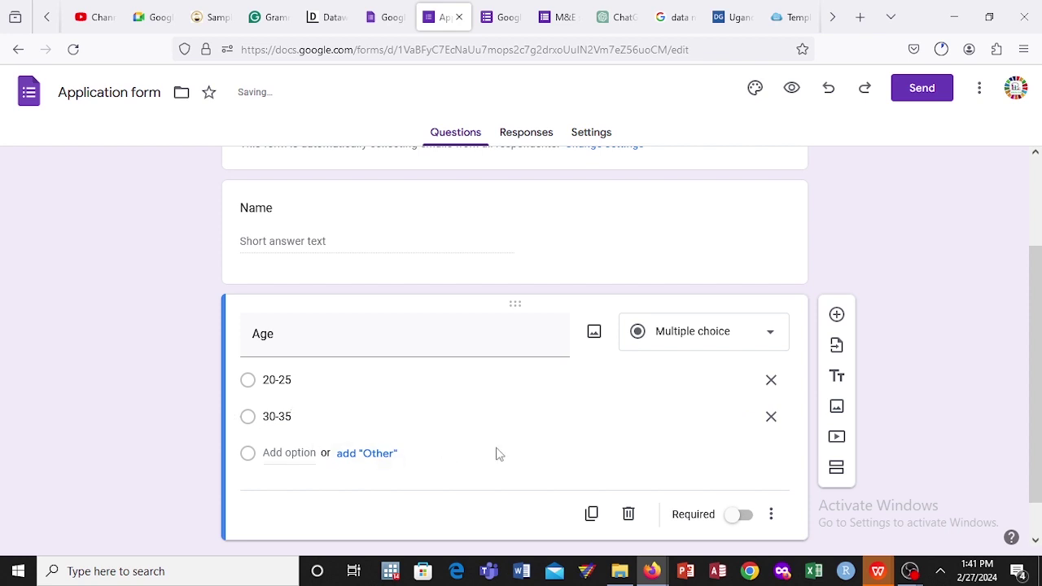
{"action": "left_click", "coordinate": [670, 333]}
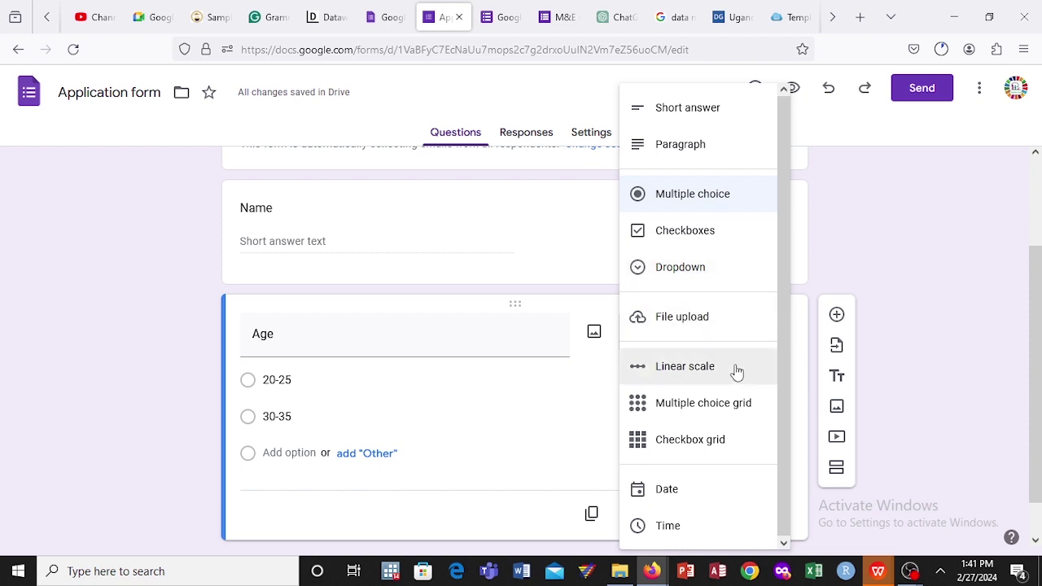
{"action": "left_click", "coordinate": [971, 238]}
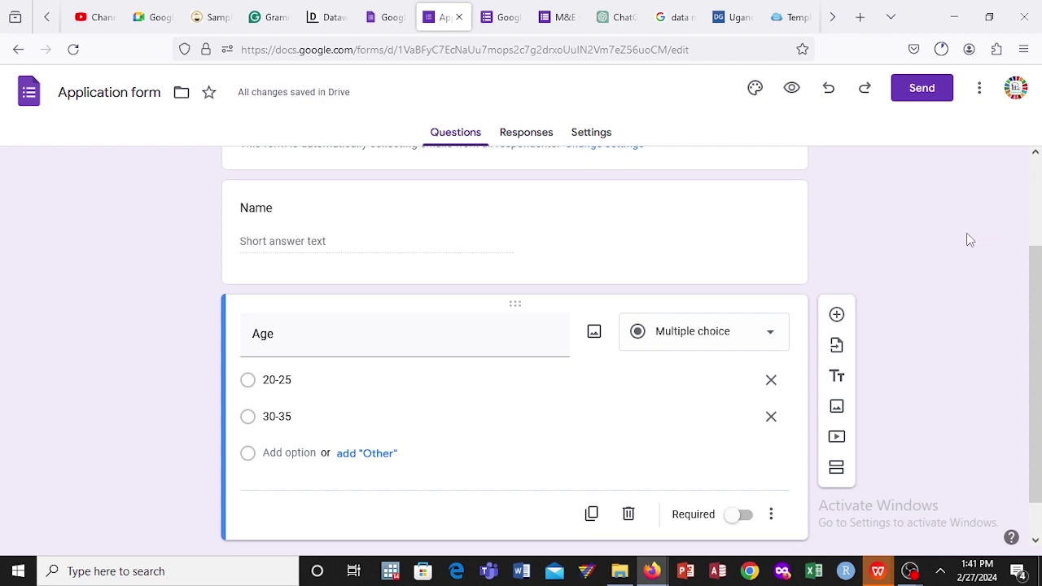
- Add a question titled 'Rate this application form' below Age
{"action": "left_click", "coordinate": [836, 314]}
{"action": "type", "text": "R"}
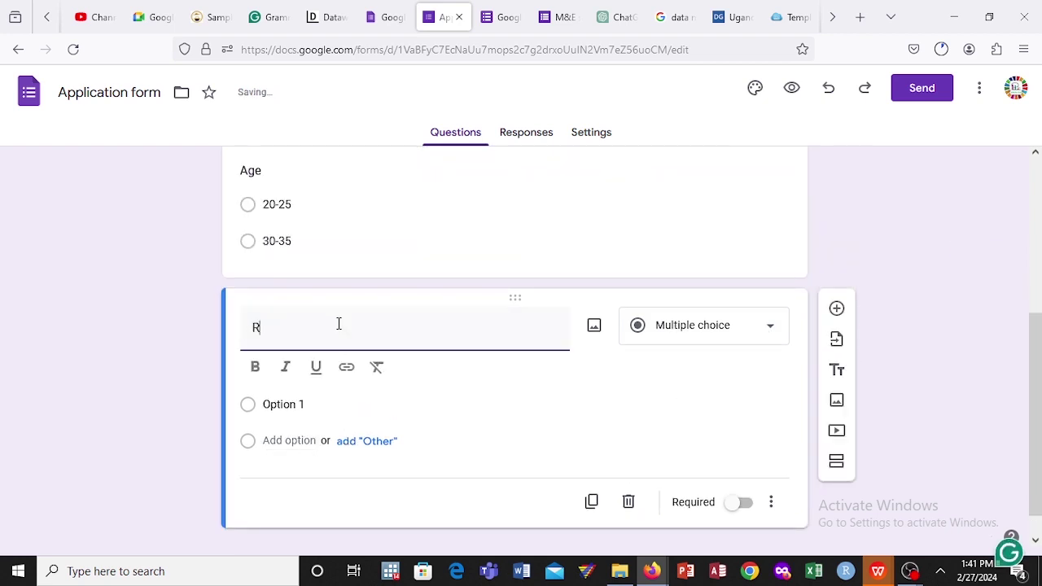
{"action": "type", "text": "ate this"}
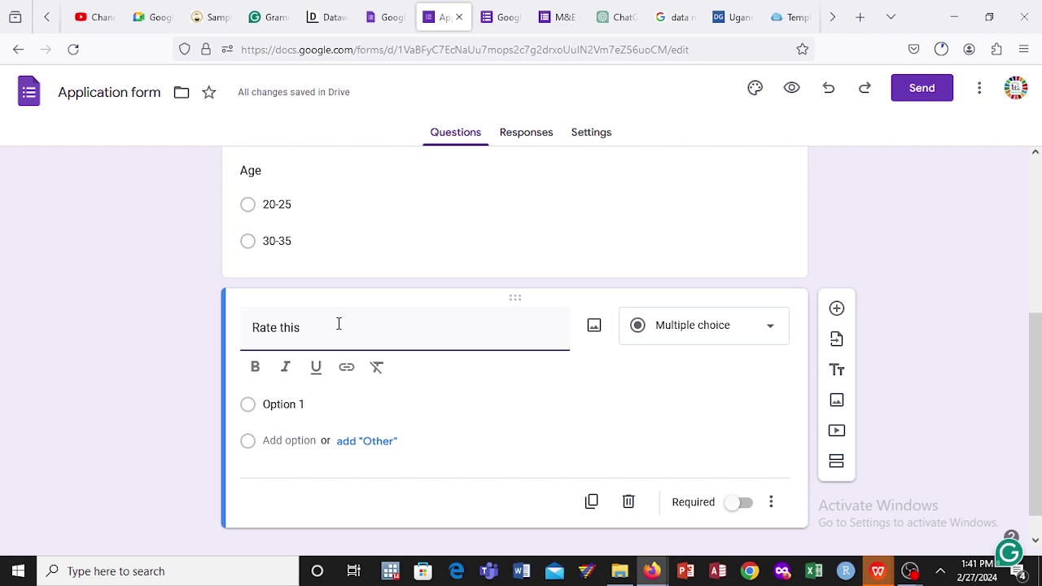
{"action": "type", "text": " l"}
{"action": "key", "text": "BackSpace"}
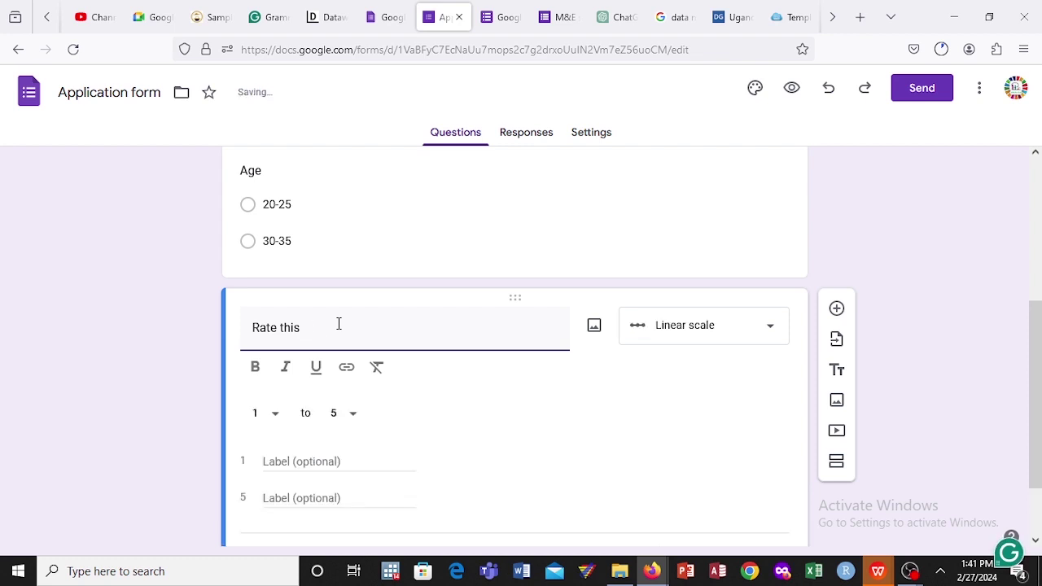
{"action": "type", "text": "applicati"}
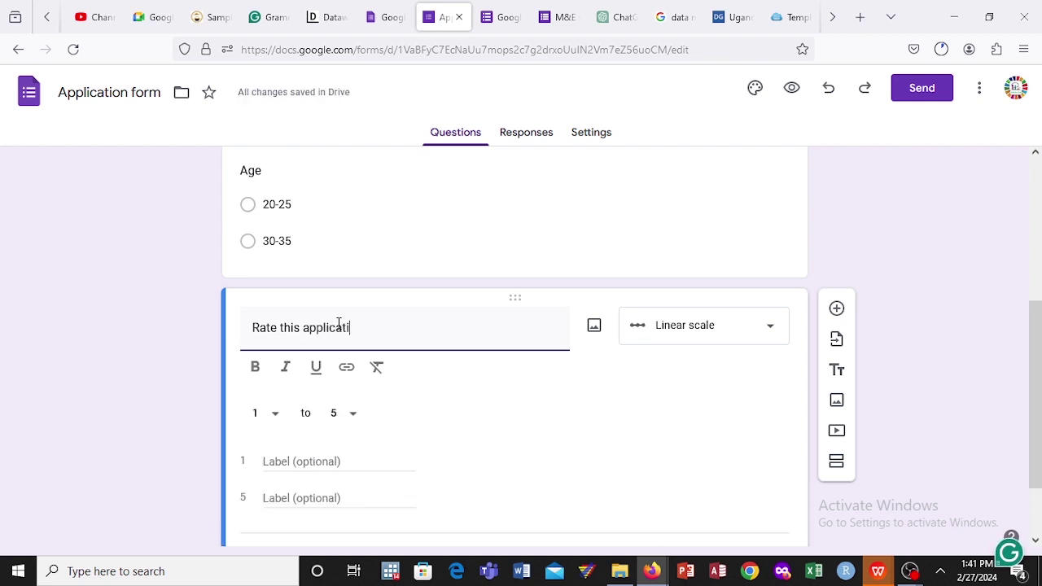
{"action": "type", "text": "on form"}
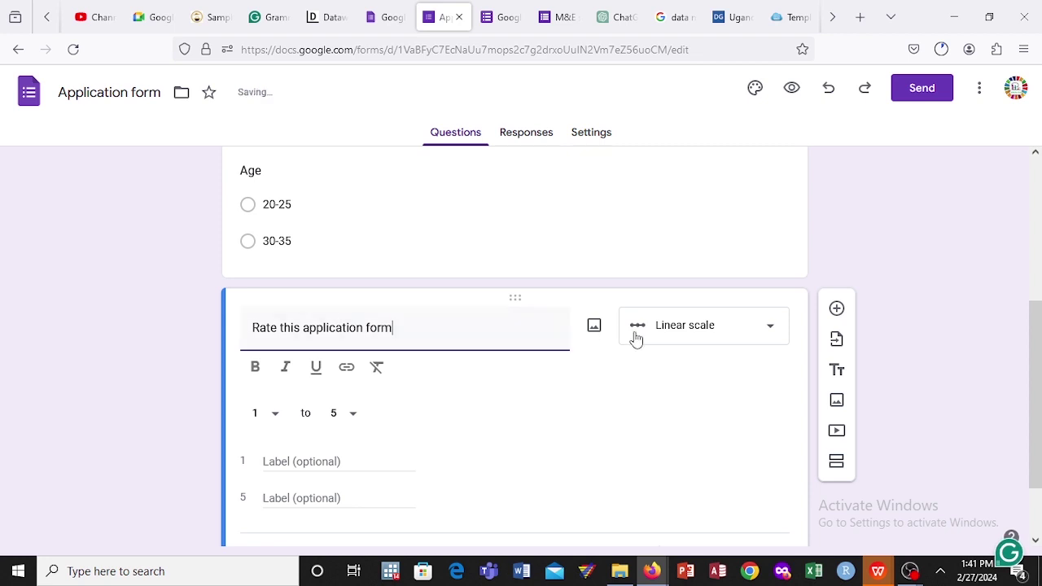
- Label the 1-to-5 linear scale ends 'Very' and 'Excellent', keeping Linear scale
{"action": "left_click", "coordinate": [305, 459]}
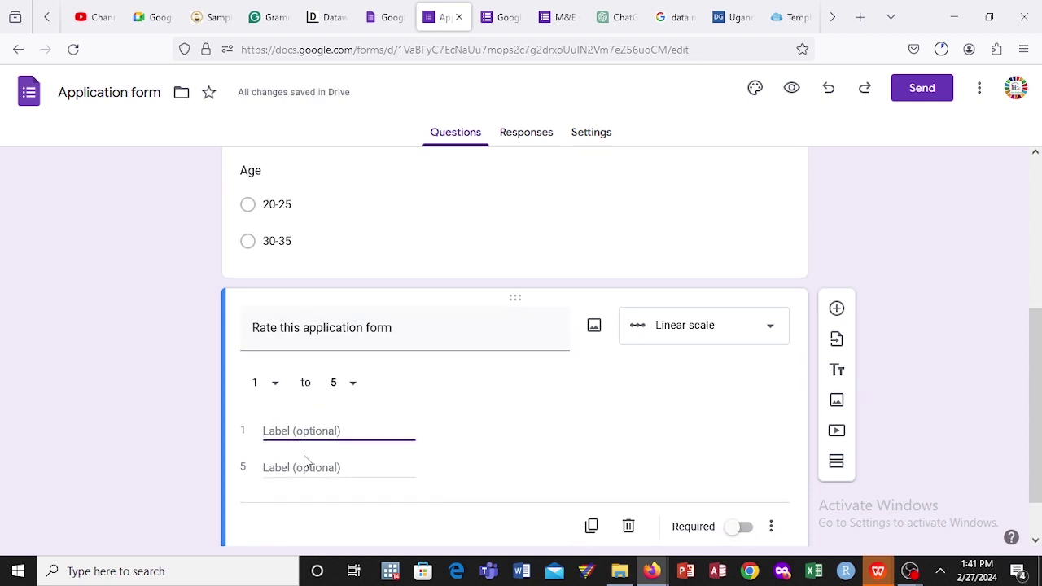
{"action": "type", "text": "Good"}
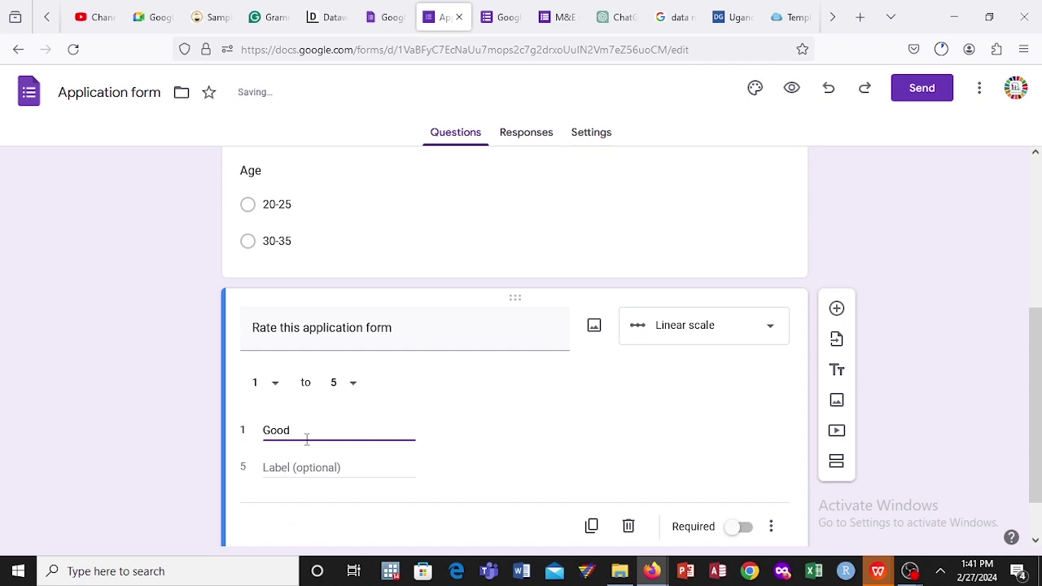
{"action": "key", "text": "BackSpace"}
{"action": "key", "text": "BackSpace"}
{"action": "key", "text": "BackSpace"}
{"action": "type", "text": "V"}
{"action": "left_click", "coordinate": [299, 464]}
{"action": "type", "text": "Excellent"}
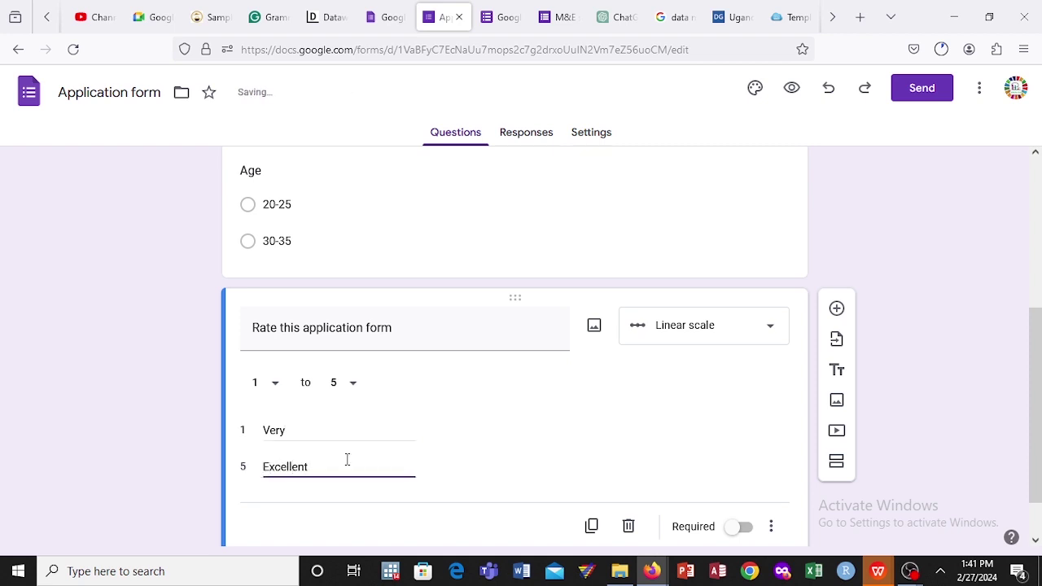
{"action": "left_click", "coordinate": [558, 486]}
{"action": "left_click", "coordinate": [745, 336]}
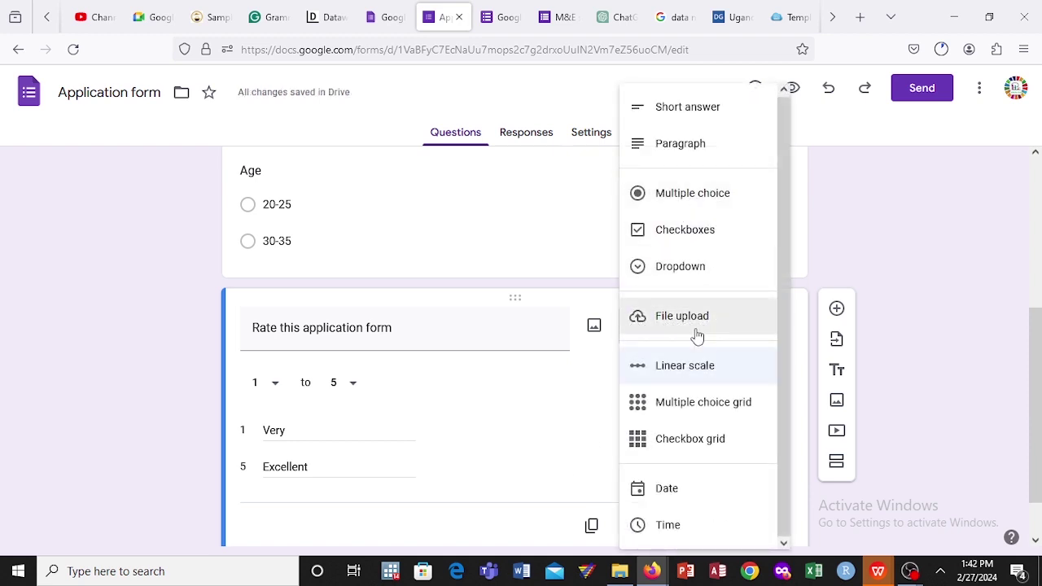
{"action": "left_click", "coordinate": [932, 282]}
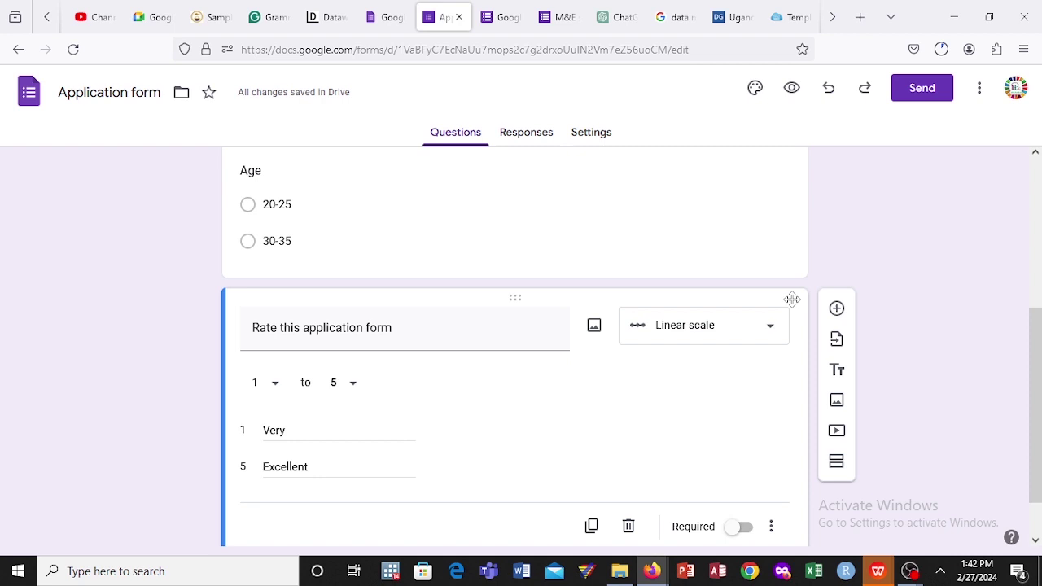
- Add a File upload question titled 'upload cv' and accept the Drive upload notice
{"action": "left_click", "coordinate": [837, 309]}
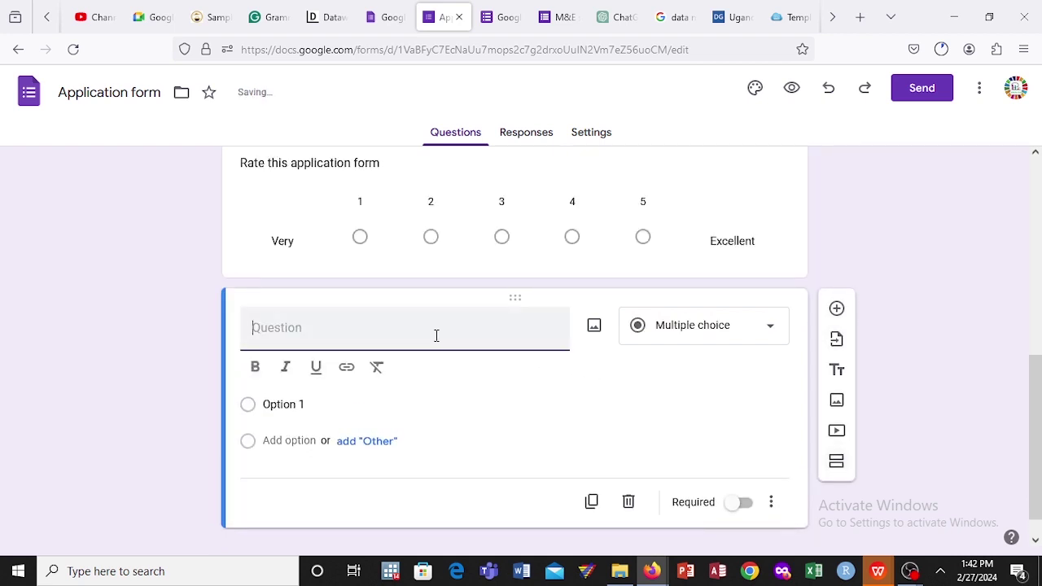
{"action": "type", "text": "uploa"}
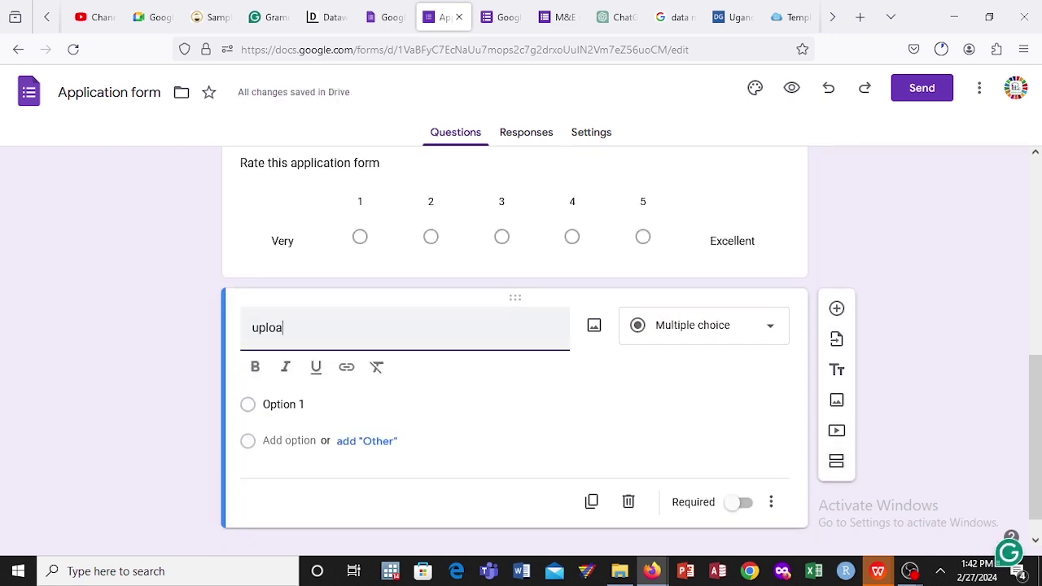
{"action": "type", "text": "d cv"}
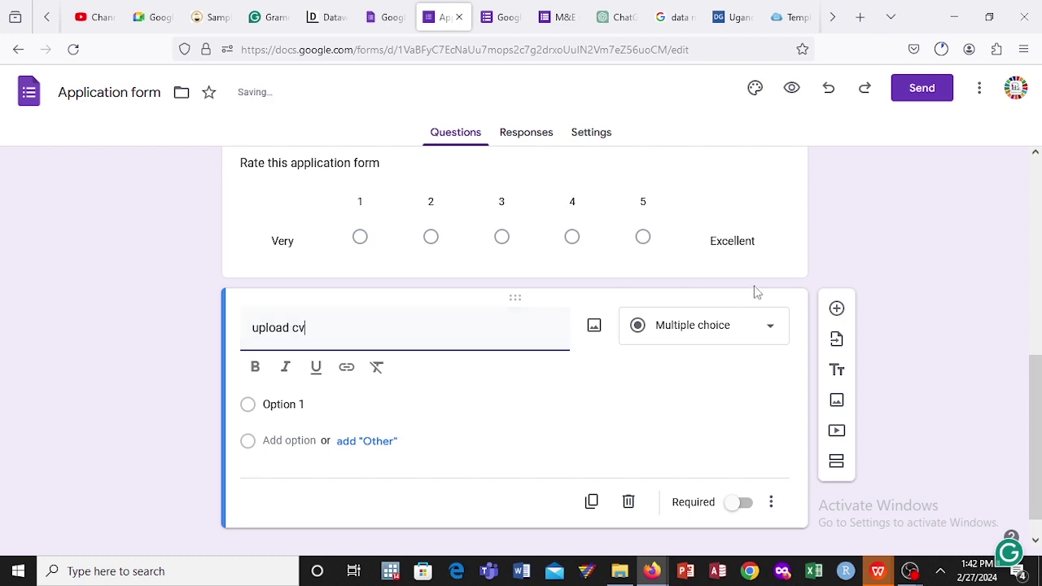
{"action": "left_click", "coordinate": [725, 334]}
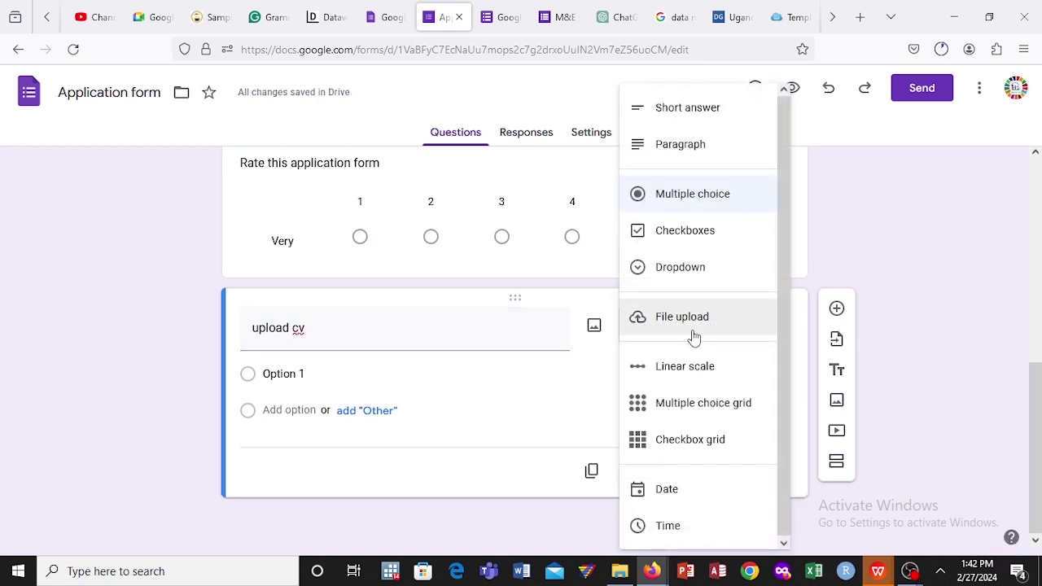
{"action": "left_click", "coordinate": [693, 332]}
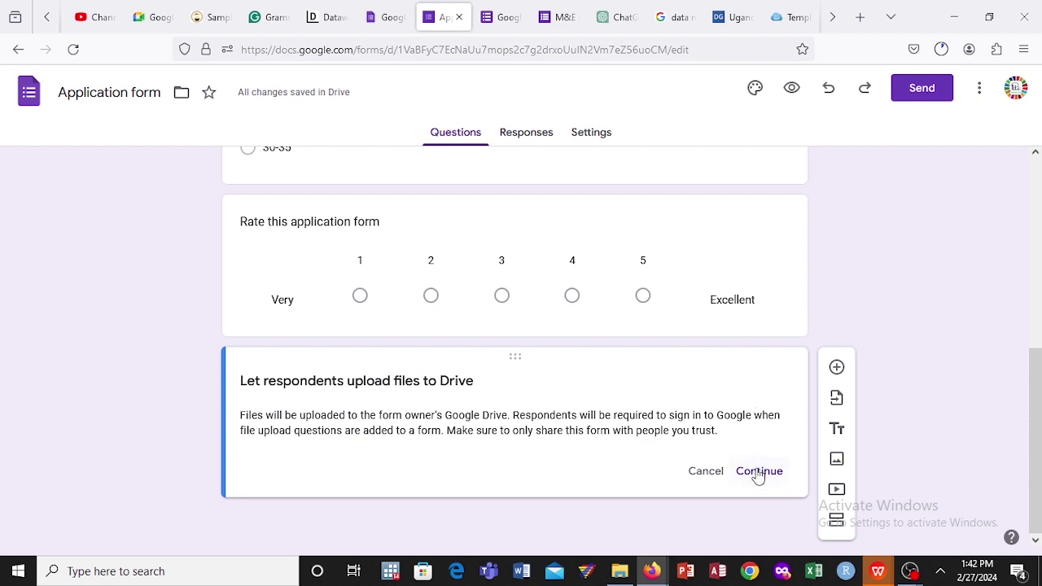
{"action": "left_click", "coordinate": [757, 472]}
{"action": "type", "text": "upload cv"}
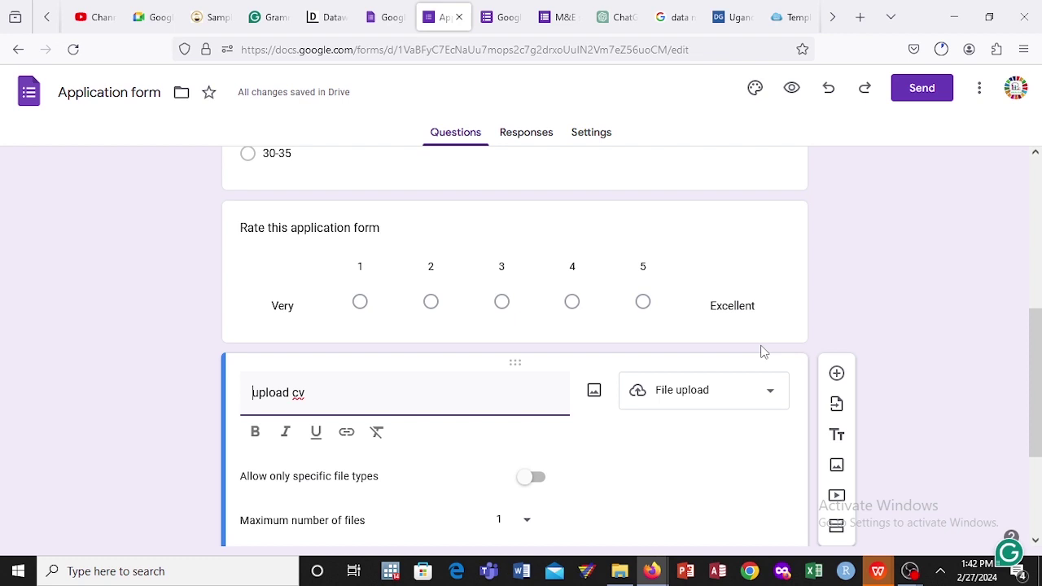
{"action": "left_click", "coordinate": [837, 407]}
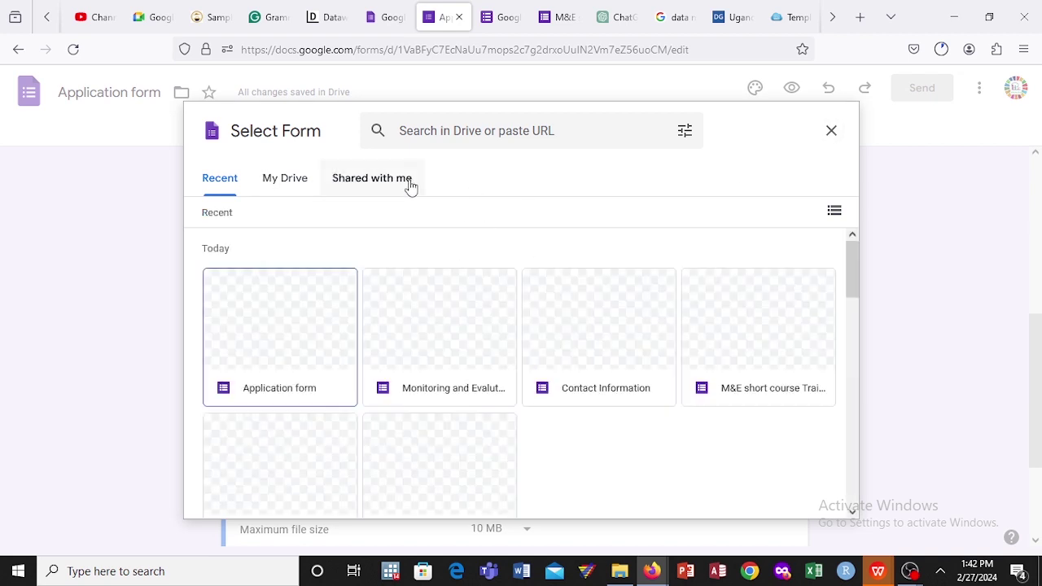
{"action": "left_click", "coordinate": [832, 131]}
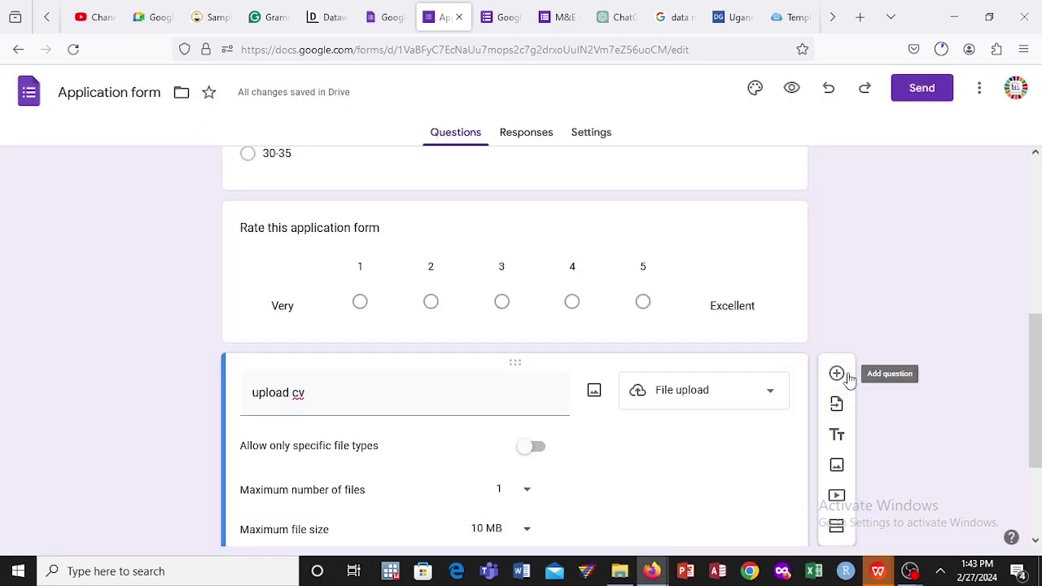
- Insert a title block and rename it from 'Untitled Title' to 'Demographic'
{"action": "left_click", "coordinate": [839, 440]}
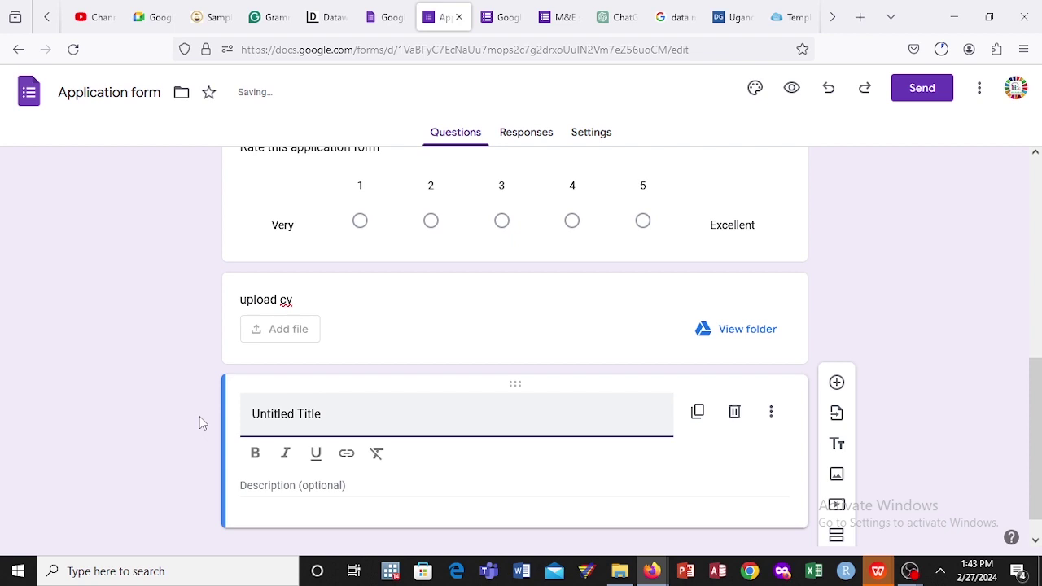
{"action": "key", "text": "BackSpace"}
{"action": "key", "text": "BackSpace"}
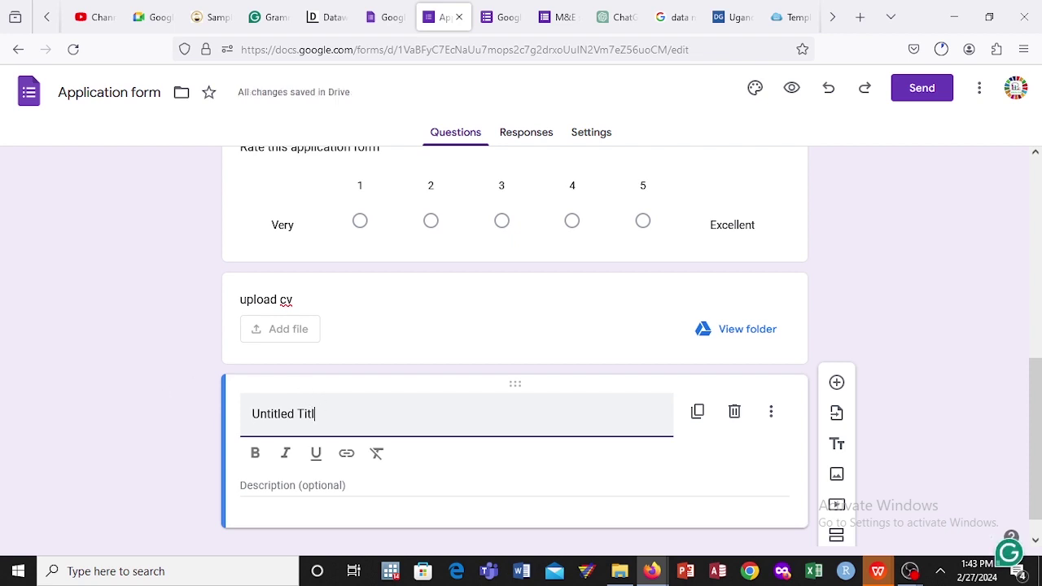
{"action": "key", "text": "BackSpace"}
{"action": "key", "text": "BackSpace"}
{"action": "key", "text": "BackSpace"}
{"action": "type", "text": "De"}
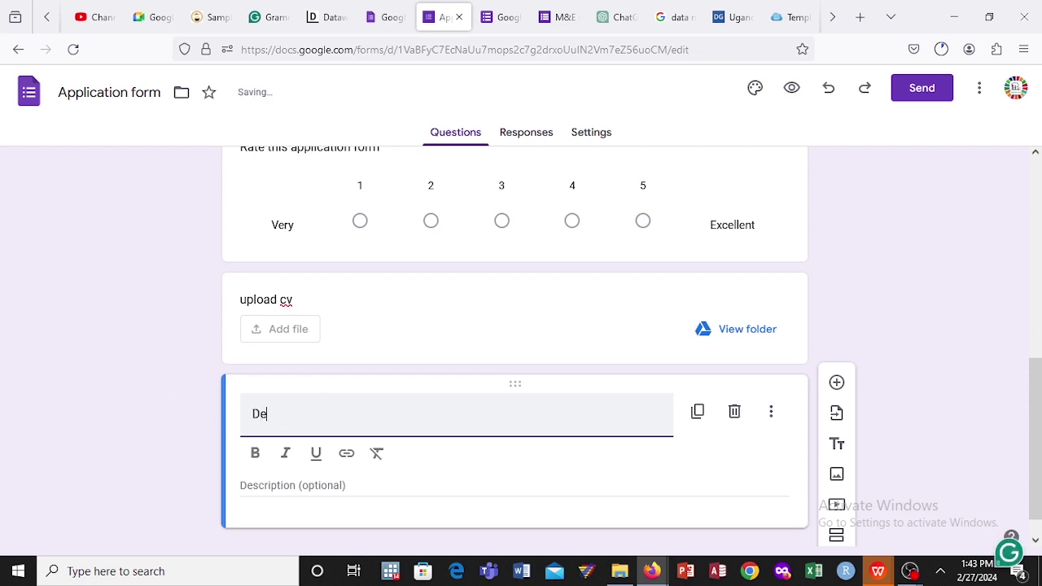
{"action": "type", "text": "mographic"}
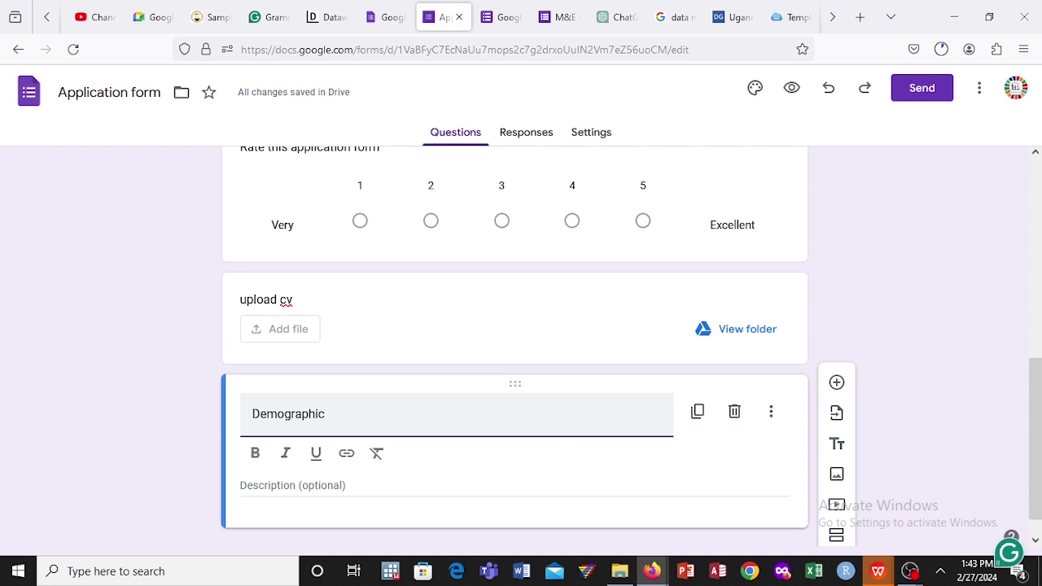
{"action": "left_click", "coordinate": [923, 383]}
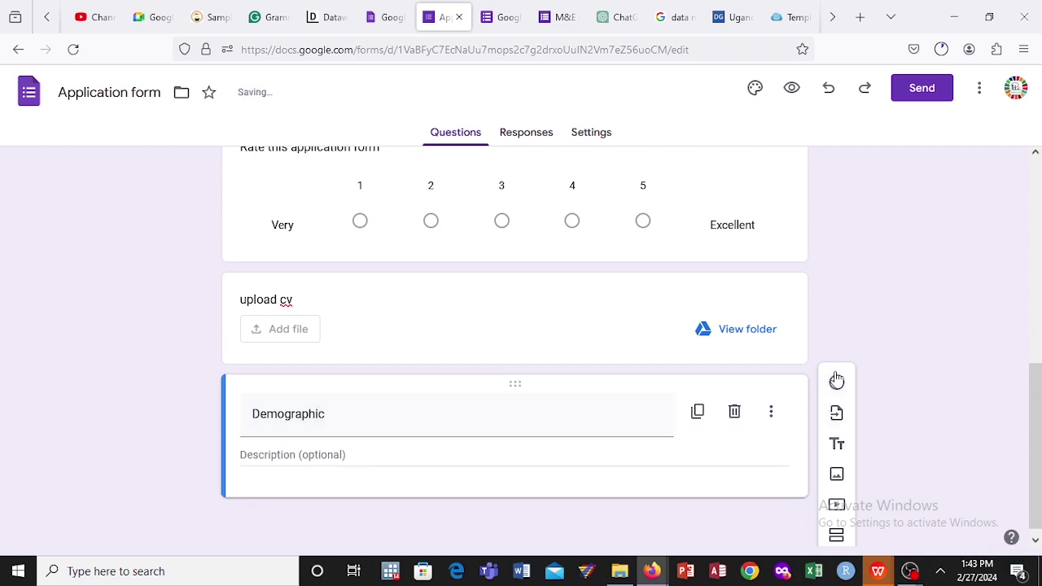
- Upload the 4vcz Communication diagram image from the computer into the form
{"action": "left_click", "coordinate": [836, 476]}
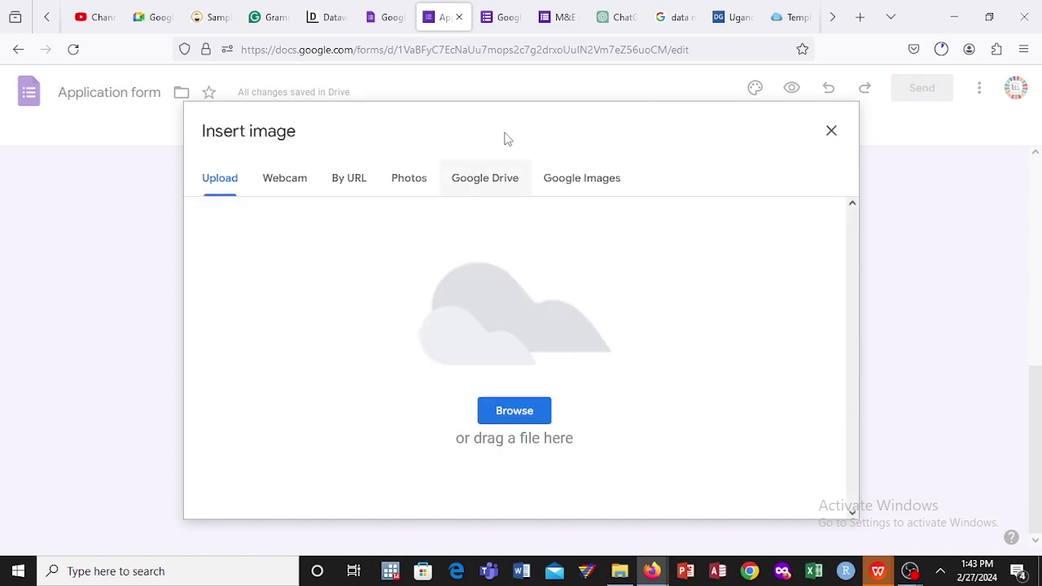
{"action": "left_click", "coordinate": [512, 415]}
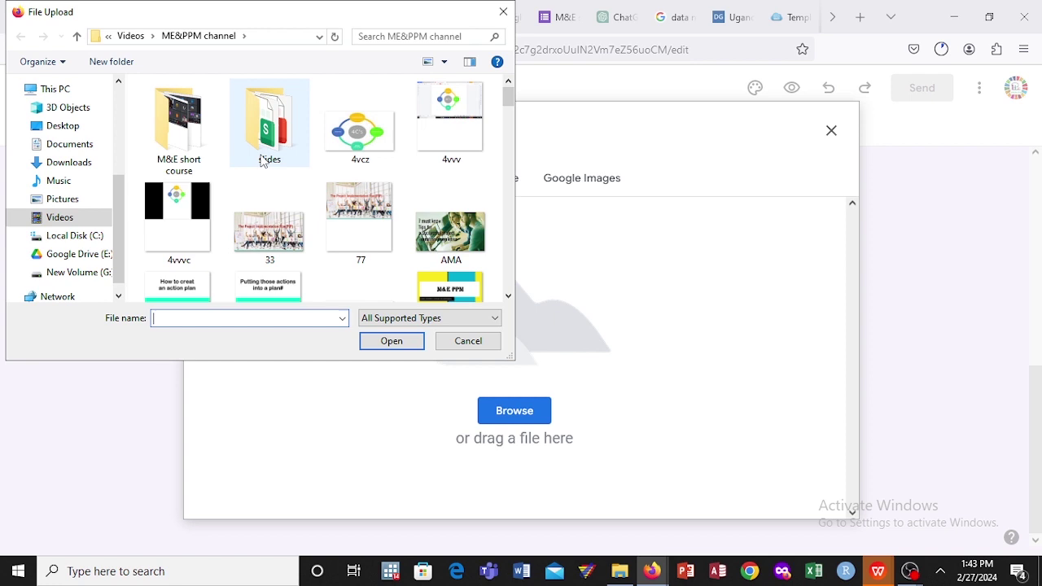
{"action": "left_click", "coordinate": [350, 149]}
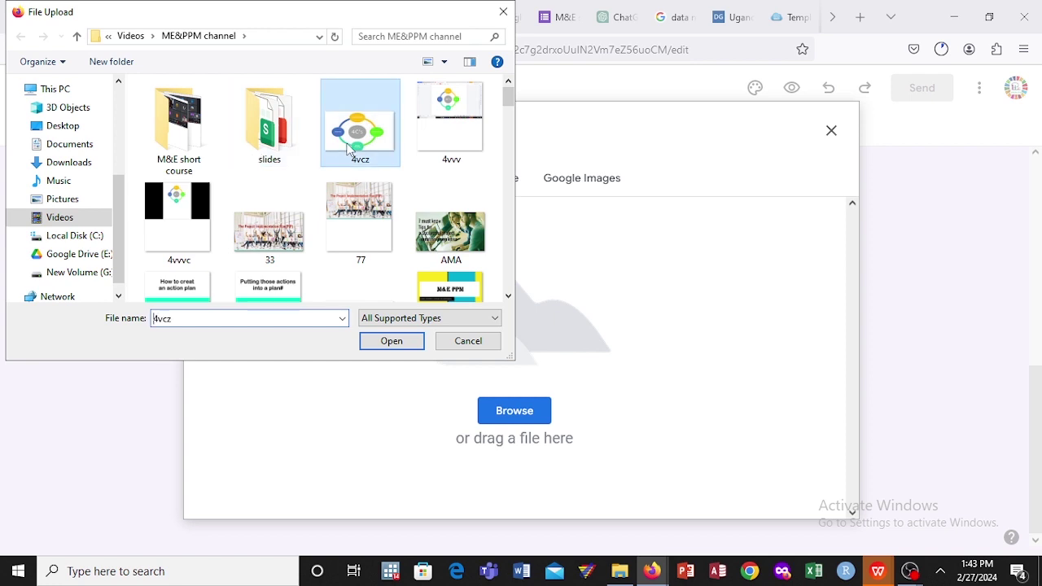
{"action": "left_click", "coordinate": [391, 341]}
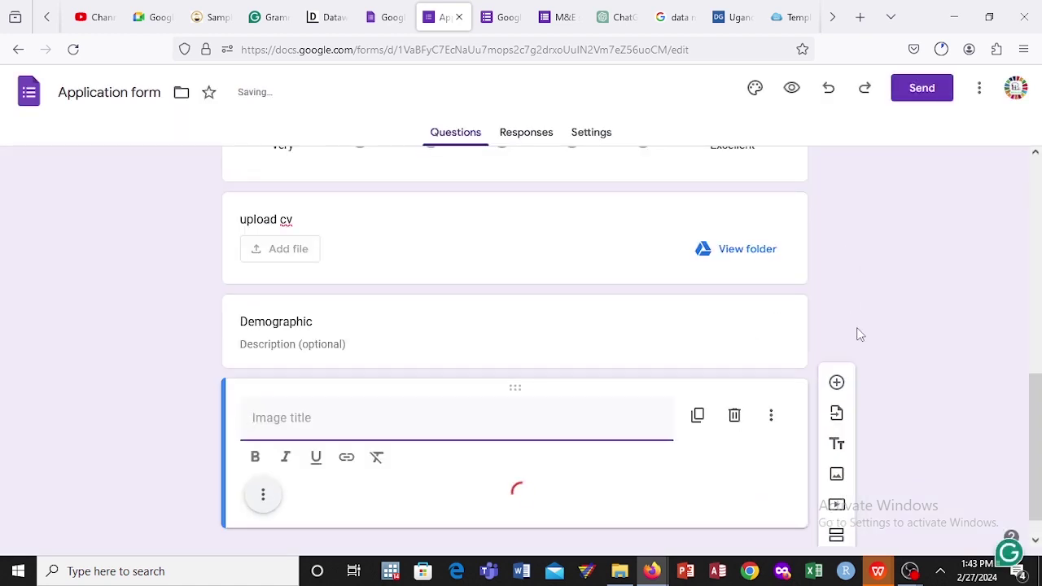
- Cancel the YouTube video option and add two new sections after the image
{"action": "left_click", "coordinate": [837, 512]}
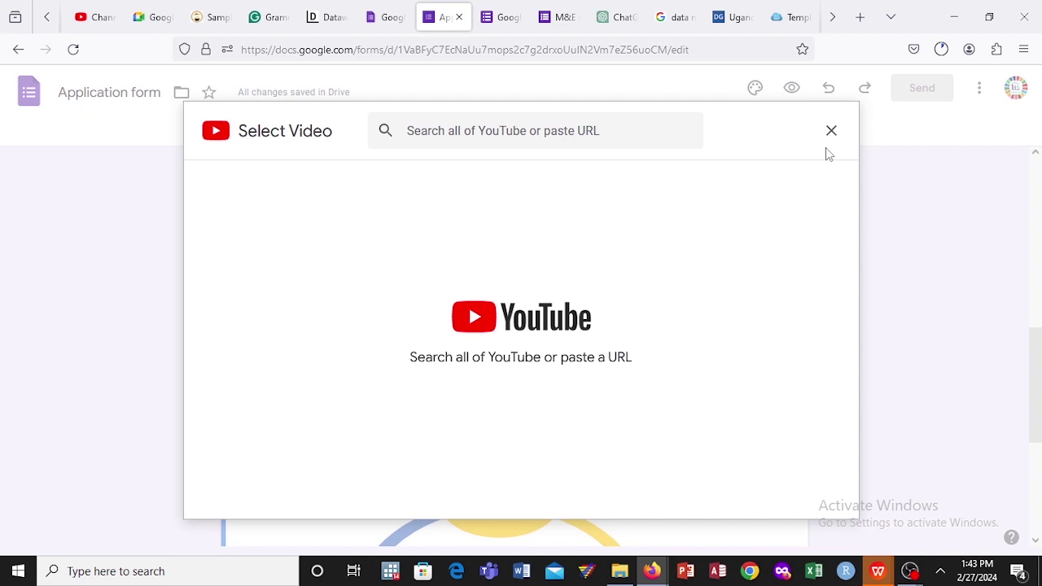
{"action": "left_click", "coordinate": [831, 132]}
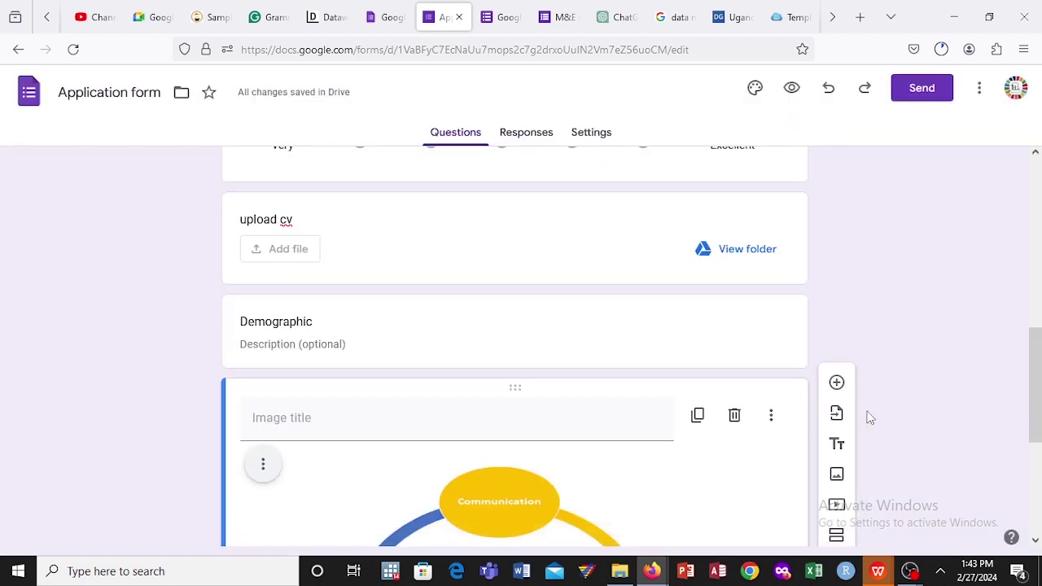
{"action": "left_click_drag", "start_coordinate": [1035, 403], "coordinate": [1035, 476]}
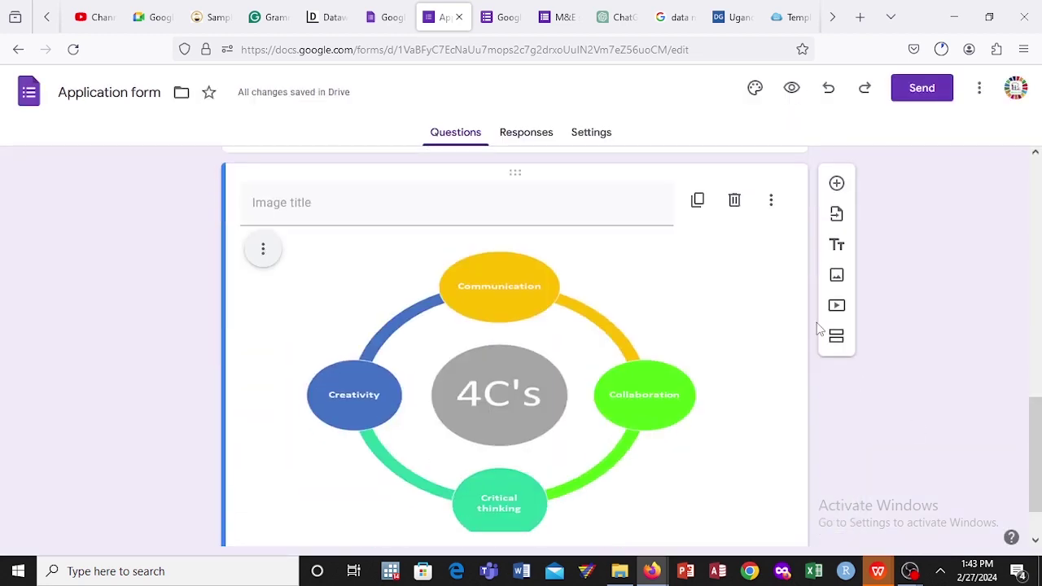
{"action": "left_click", "coordinate": [836, 342]}
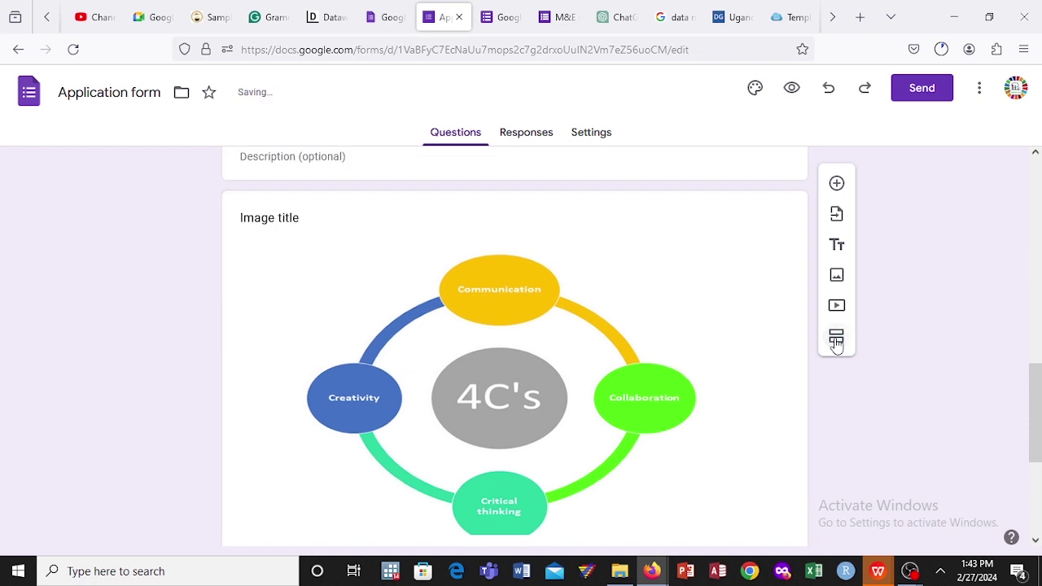
{"action": "left_click", "coordinate": [838, 342]}
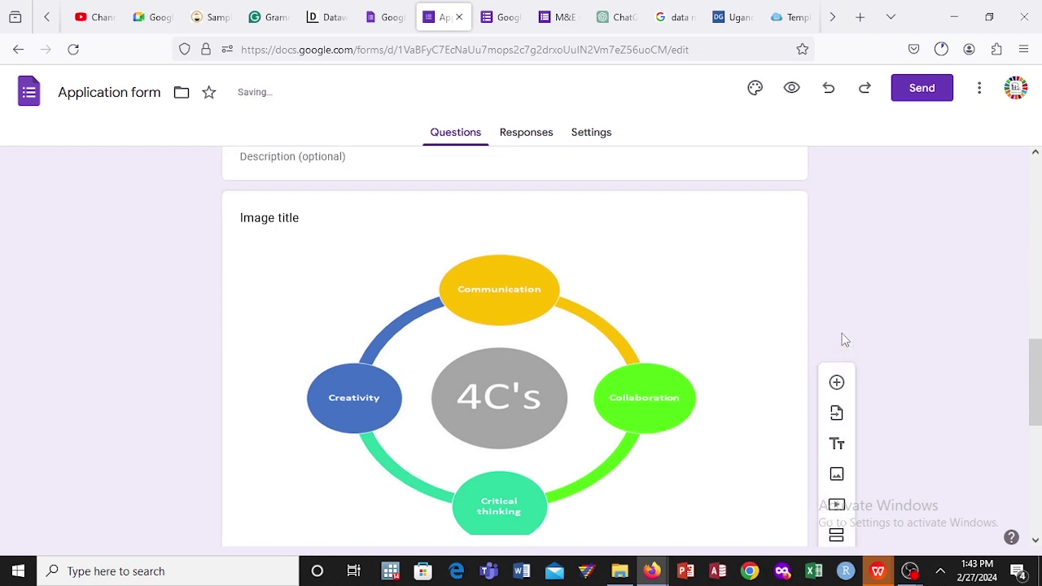
{"action": "scroll", "coordinate": [1027, 402], "scroll_direction": "down", "scroll_amount": 3}
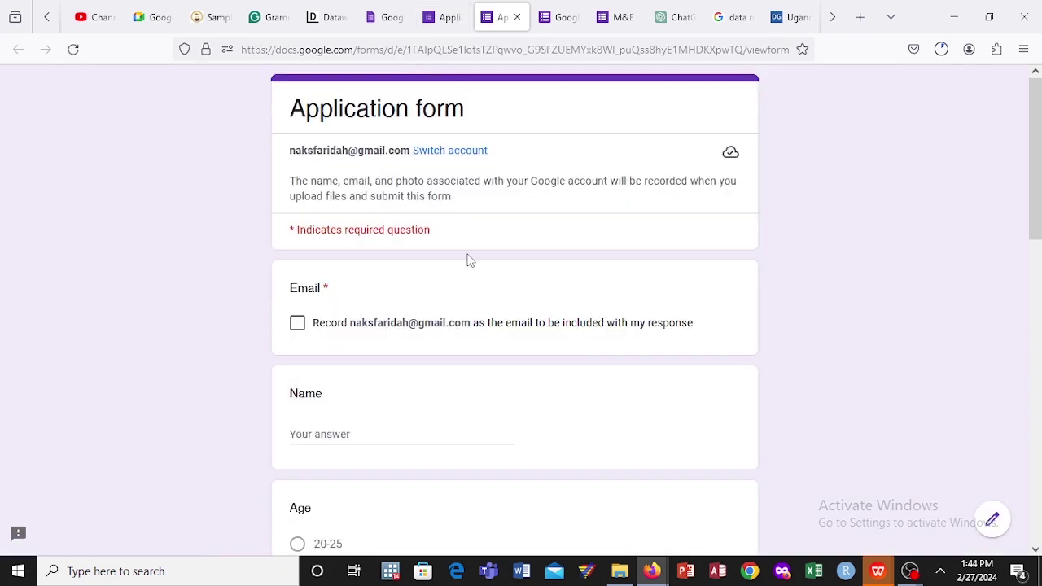
{"action": "left_click", "coordinate": [460, 13]}
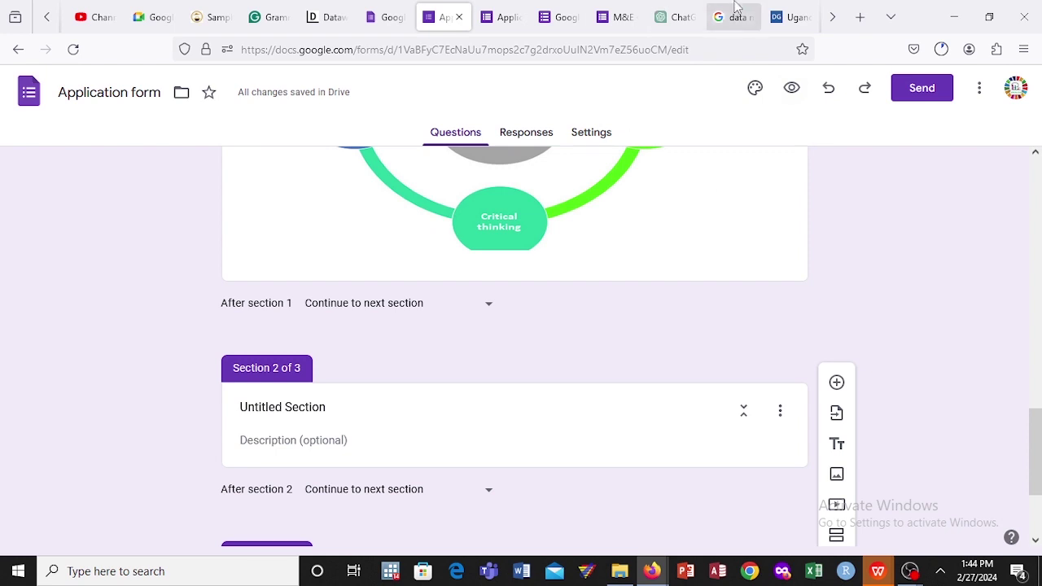
{"action": "left_click", "coordinate": [519, 6]}
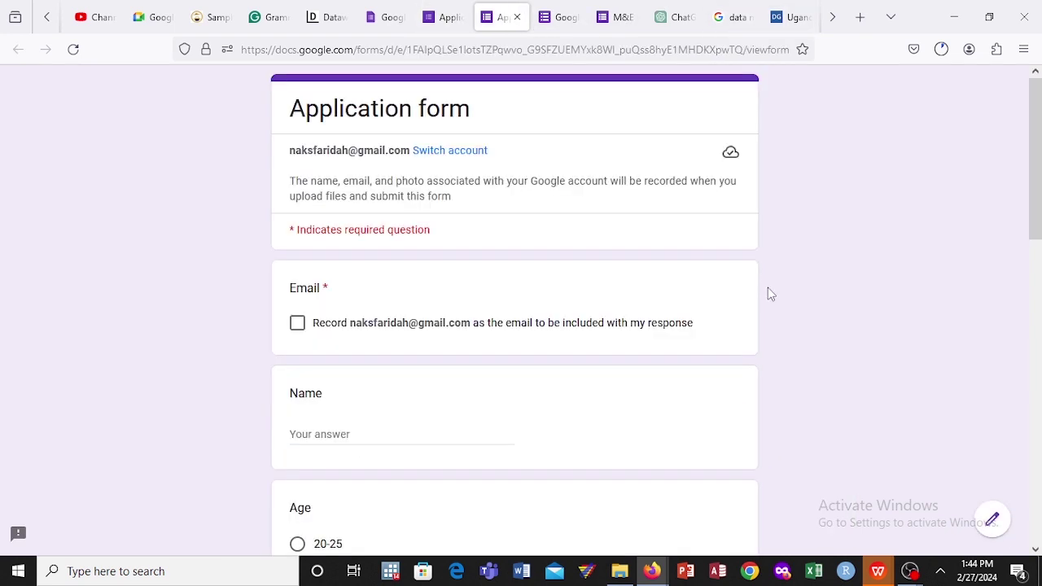
{"action": "scroll", "coordinate": [692, 135], "scroll_direction": "down", "scroll_amount": 5}
{"action": "scroll", "coordinate": [693, 135], "scroll_direction": "down", "scroll_amount": 5}
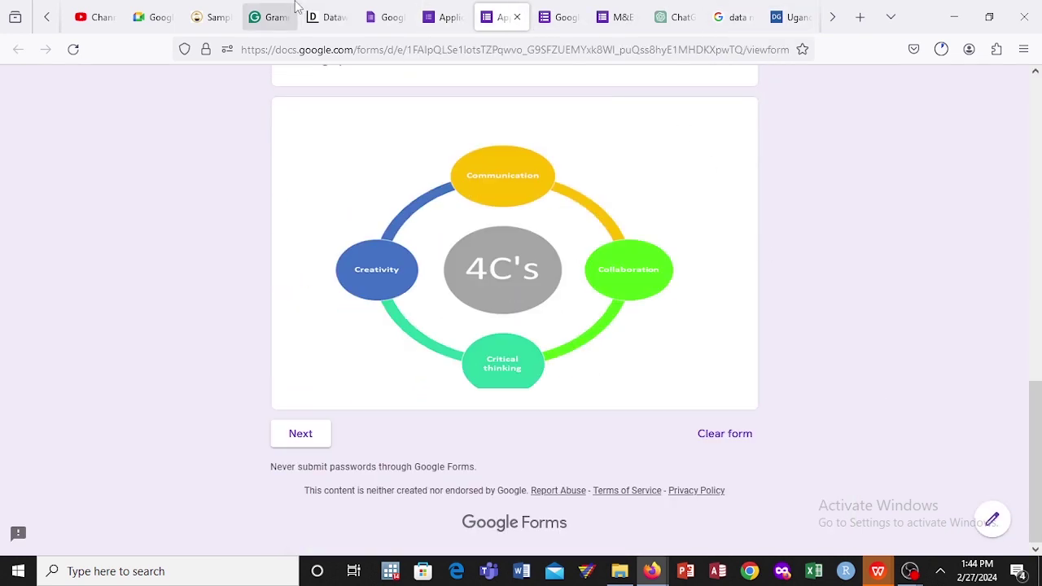
{"action": "left_click", "coordinate": [444, 18]}
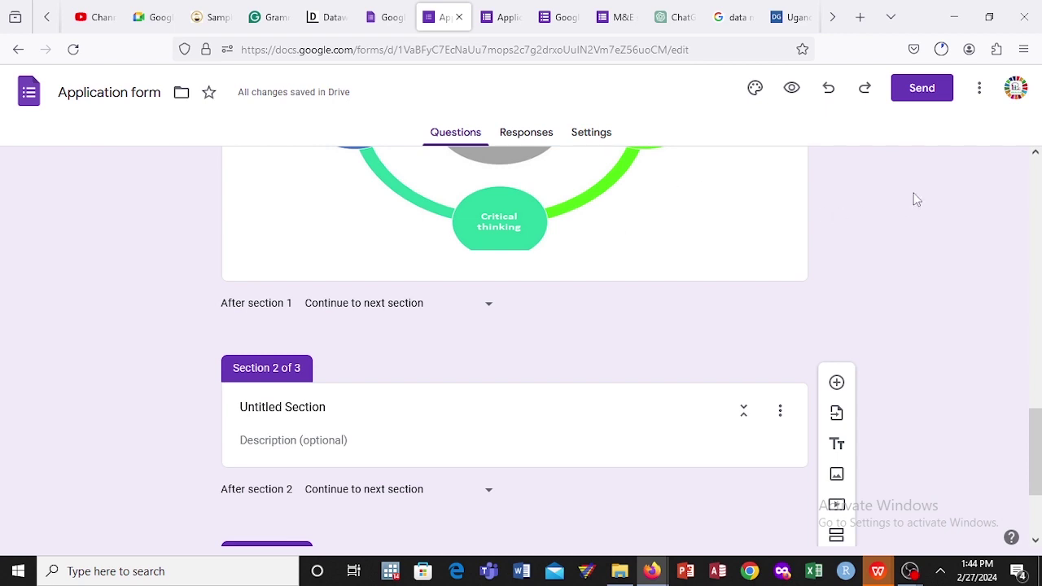
{"action": "left_click_drag", "start_coordinate": [1034, 448], "coordinate": [1036, 163]}
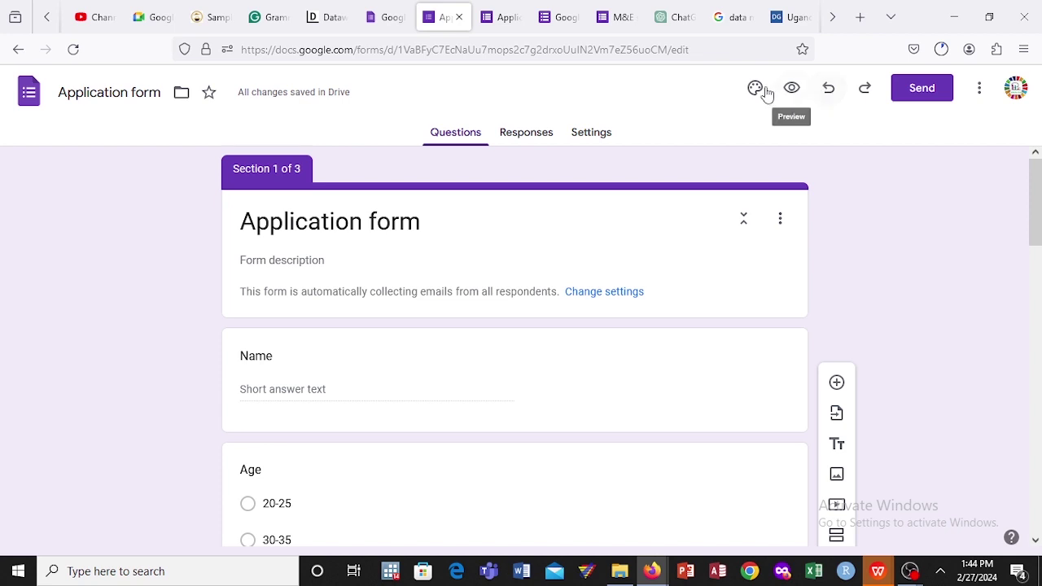
- Try orange as the form's theme colour in Customize theme
{"action": "left_click", "coordinate": [756, 89]}
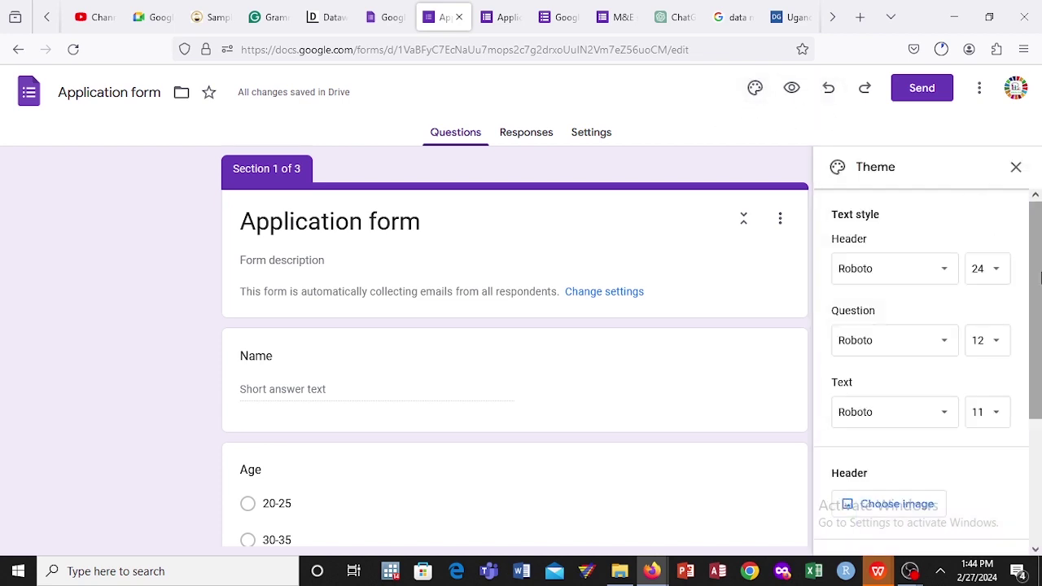
{"action": "left_click_drag", "start_coordinate": [1040, 279], "coordinate": [1040, 438]}
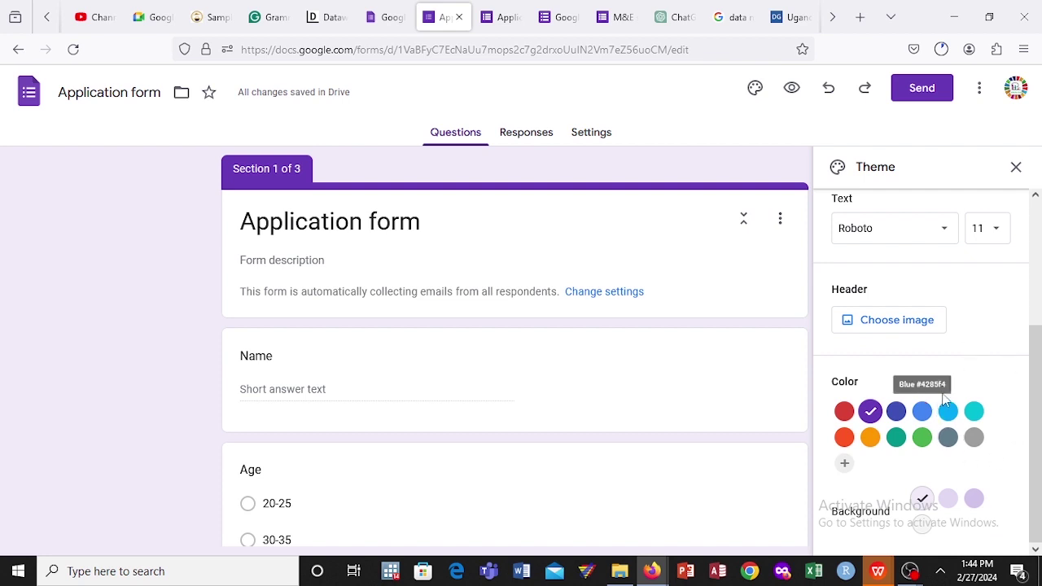
{"action": "left_click", "coordinate": [871, 437]}
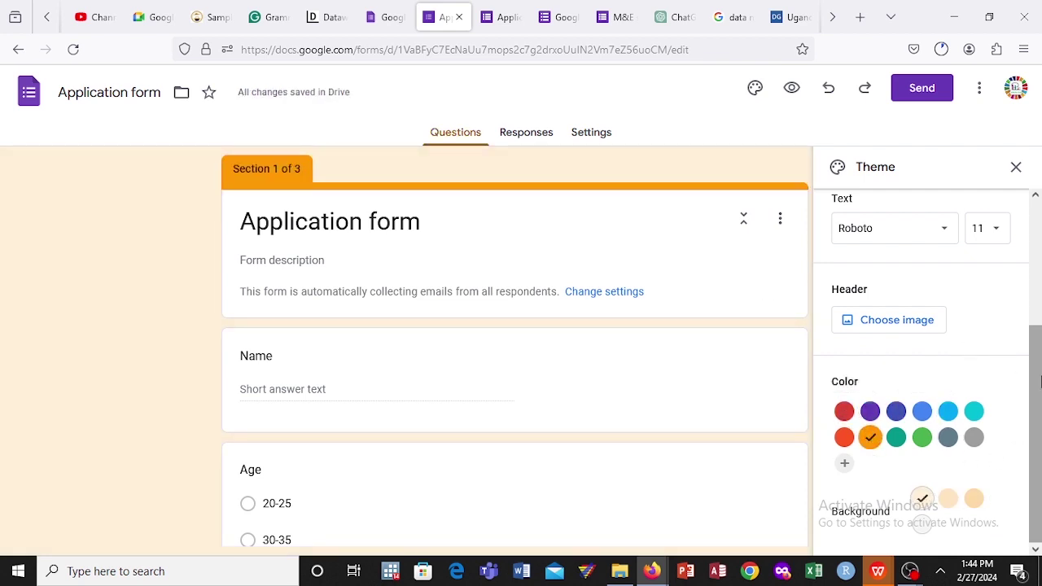
{"action": "left_click_drag", "start_coordinate": [1039, 328], "coordinate": [1040, 269]}
{"action": "scroll", "coordinate": [1002, 342], "scroll_direction": "down", "scroll_amount": 1}
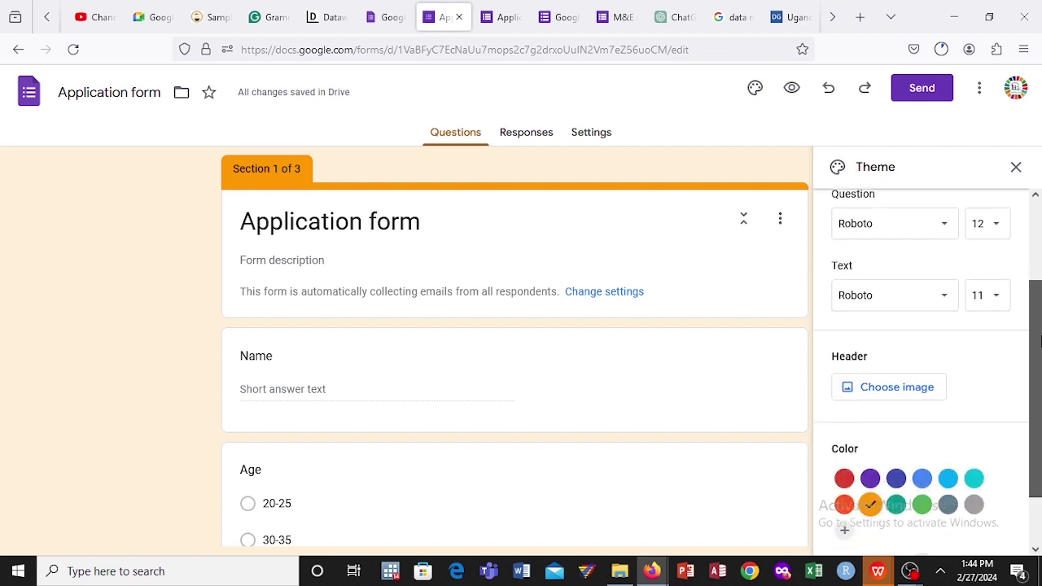
- Set the purple flower photo as the header image, giving a matching purple theme
{"action": "left_click", "coordinate": [911, 379]}
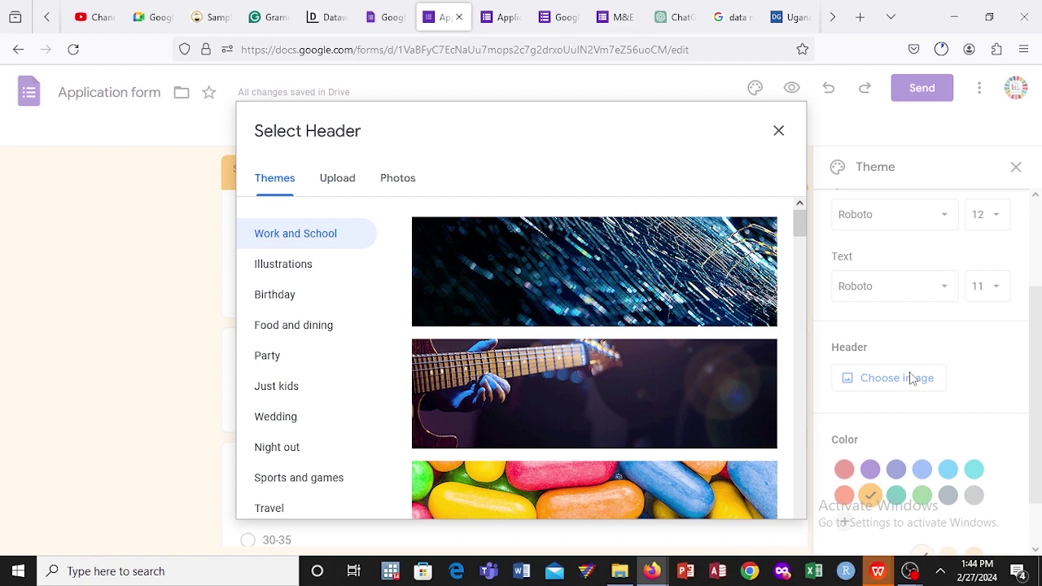
{"action": "left_click_drag", "start_coordinate": [801, 230], "coordinate": [803, 404]}
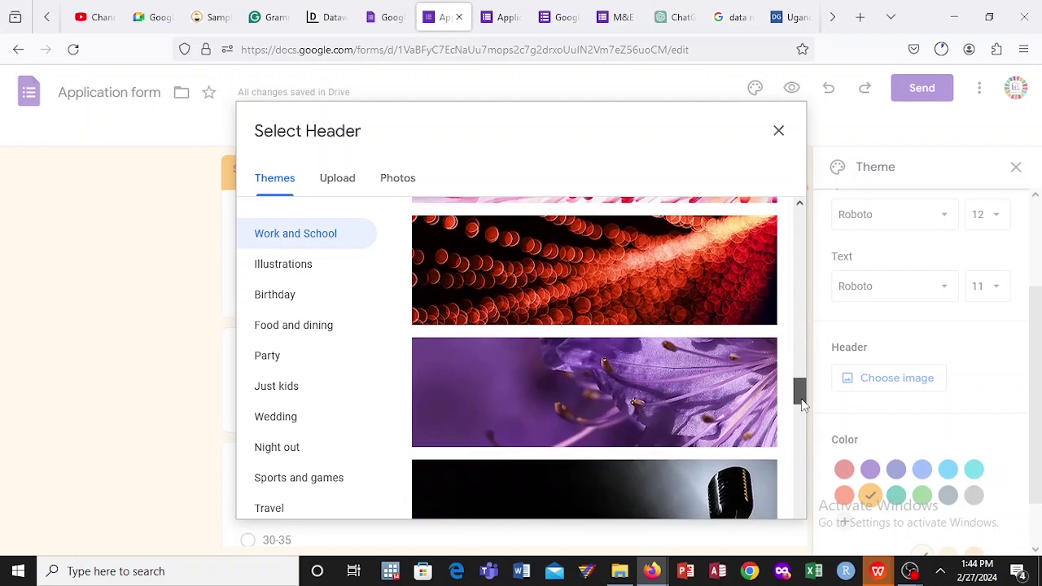
{"action": "left_click", "coordinate": [716, 395]}
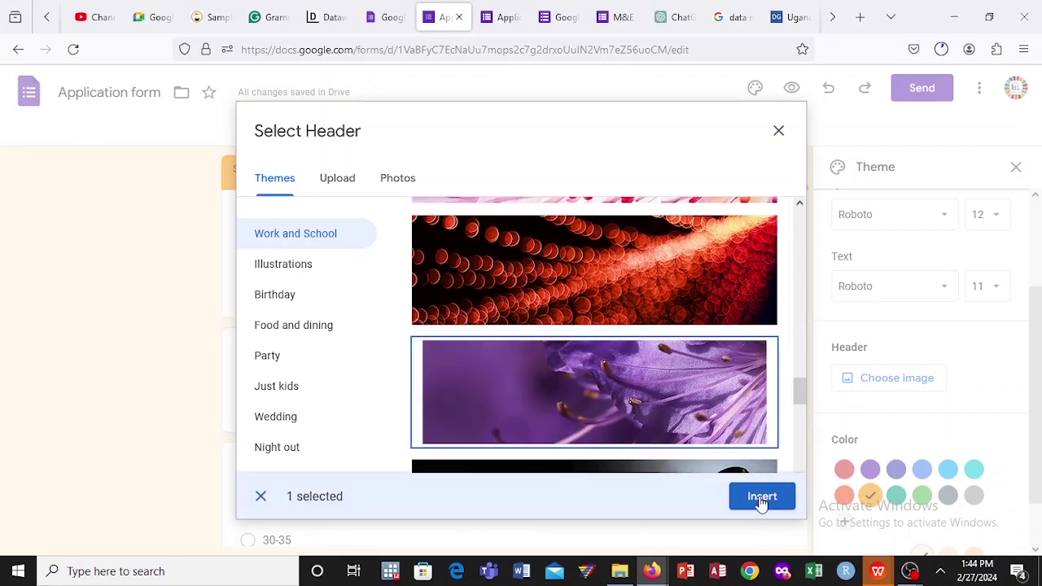
{"action": "left_click", "coordinate": [760, 497]}
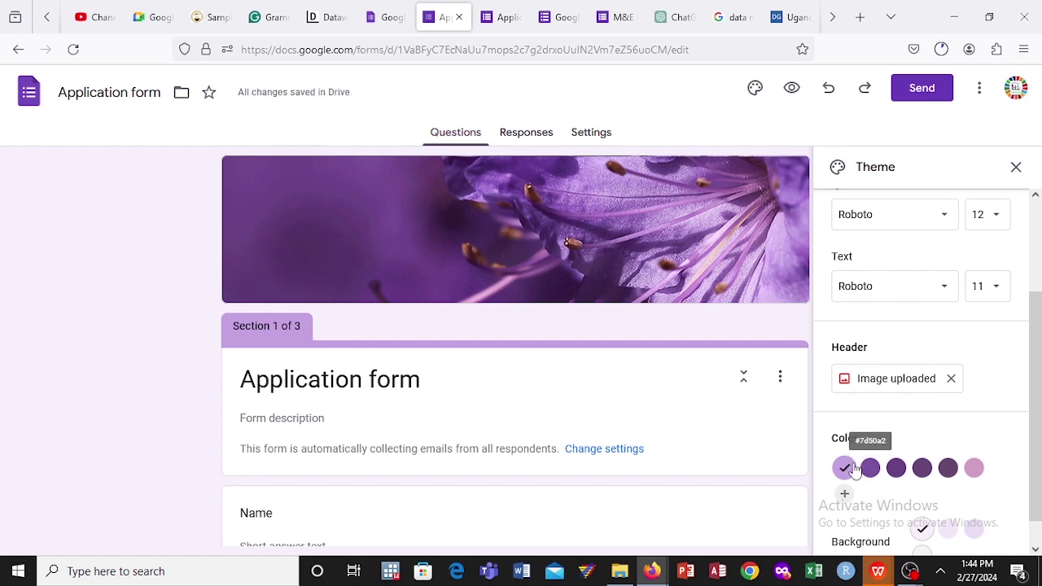
{"action": "left_click", "coordinate": [714, 454]}
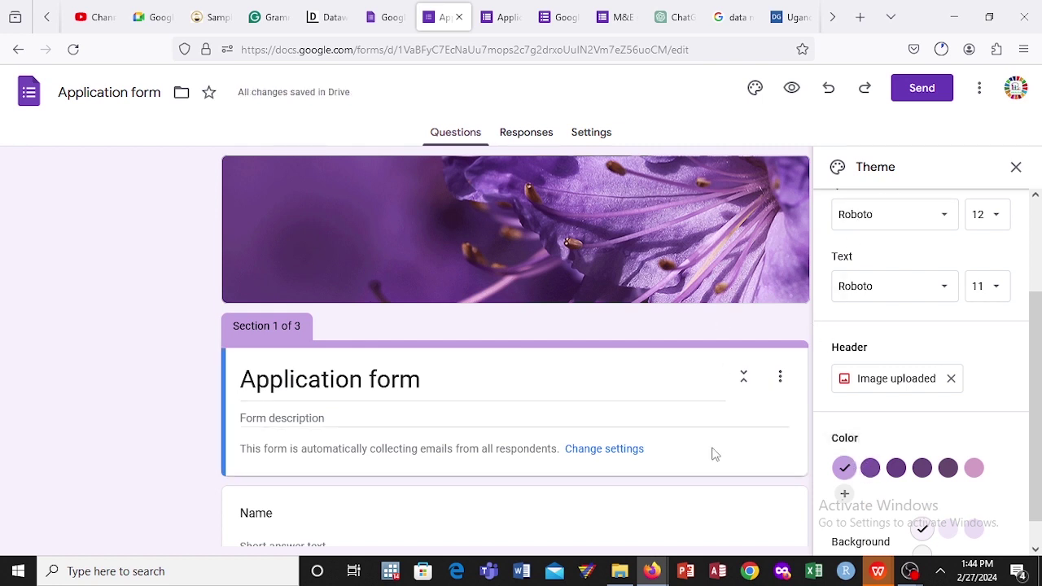
- Close the Theme panel and add a suggested contact as the form's email recipient
{"action": "left_click", "coordinate": [1016, 167]}
{"action": "mouse_move", "coordinate": [1036, 196]}
{"action": "left_mouse_down"}
{"action": "mouse_move", "coordinate": [1036, 393]}
{"action": "mouse_move", "coordinate": [1035, 195]}
{"action": "left_mouse_up"}
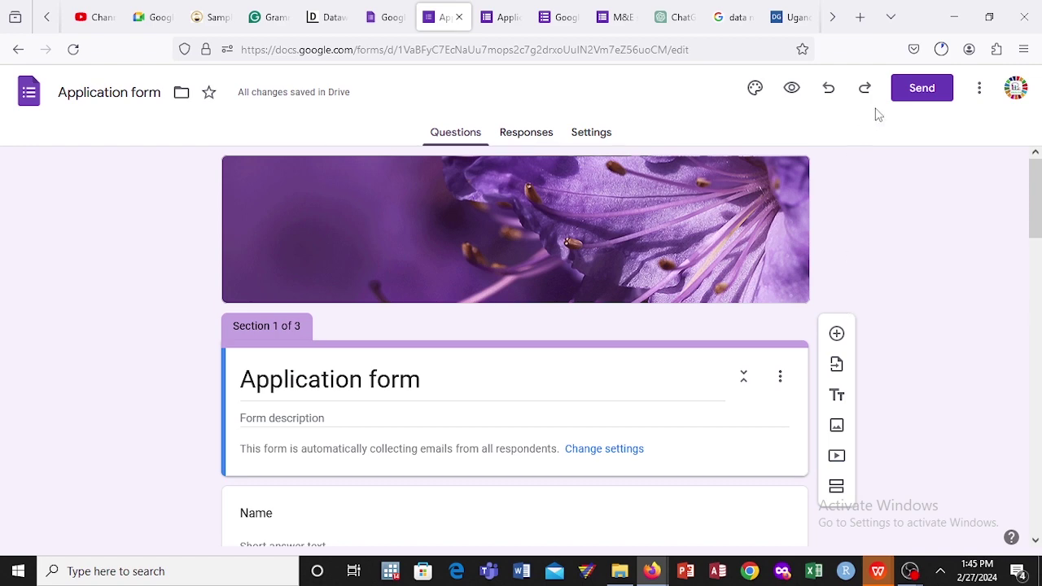
{"action": "left_click", "coordinate": [898, 96]}
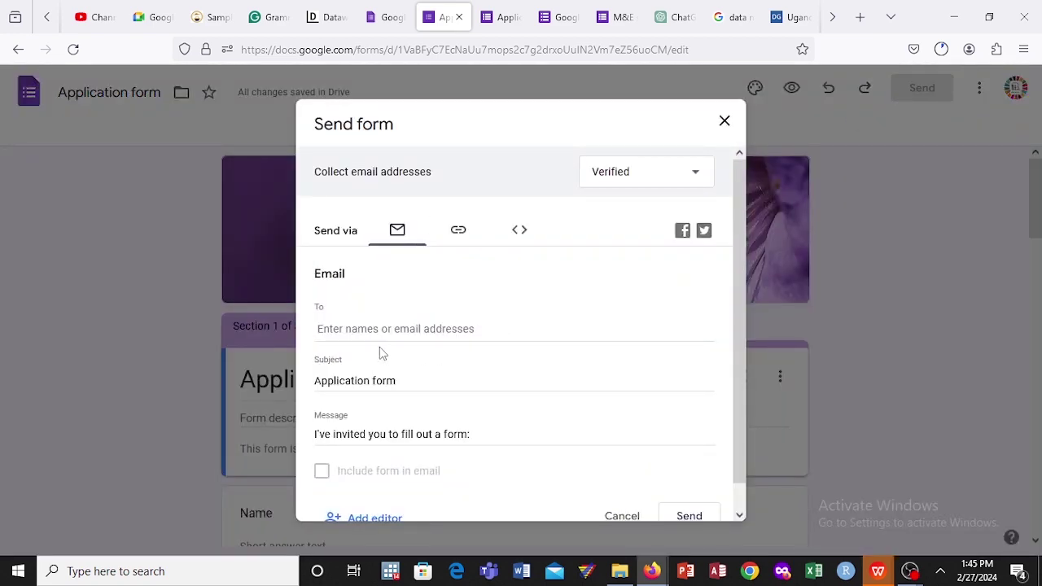
{"action": "left_click", "coordinate": [359, 326]}
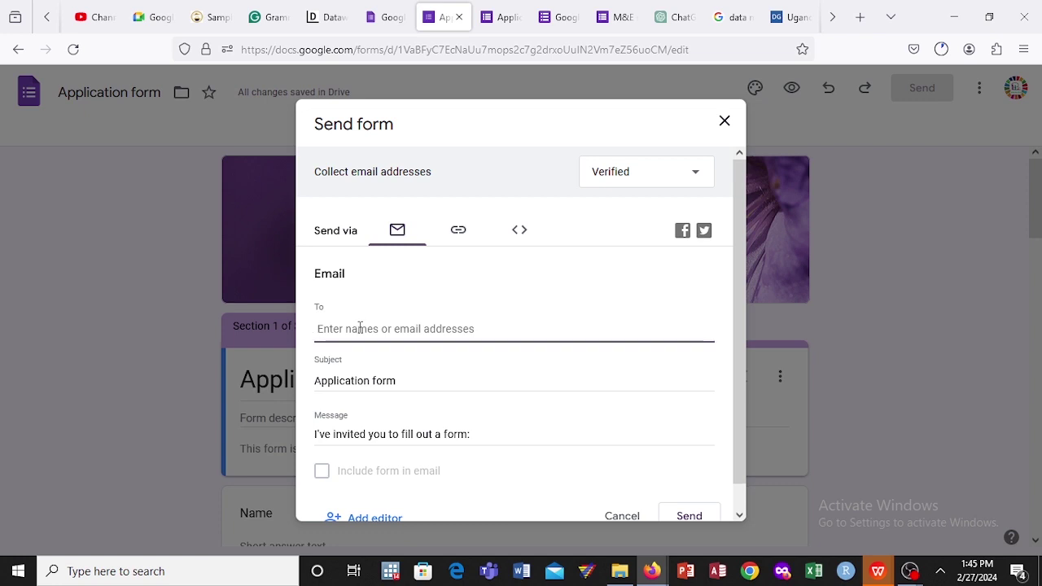
{"action": "type", "text": "n"}
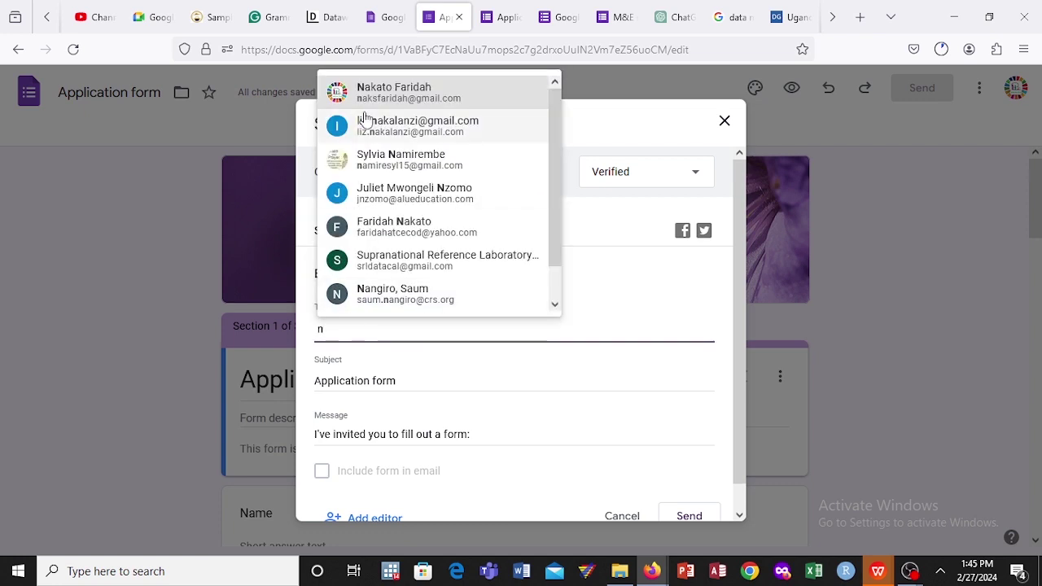
{"action": "left_click", "coordinate": [381, 104]}
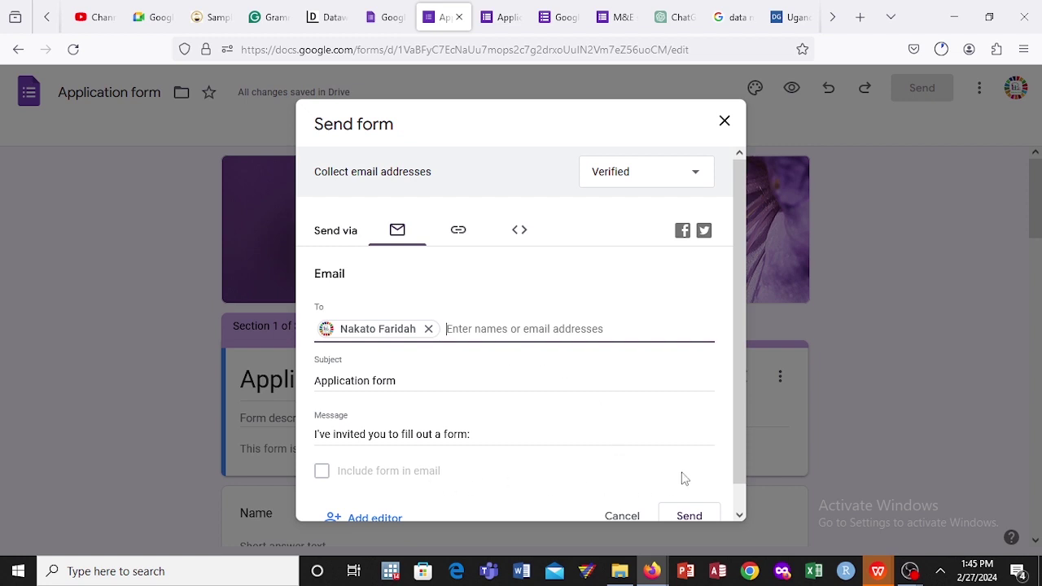
- Copy a shortened share link to the application form
{"action": "left_click", "coordinate": [450, 233]}
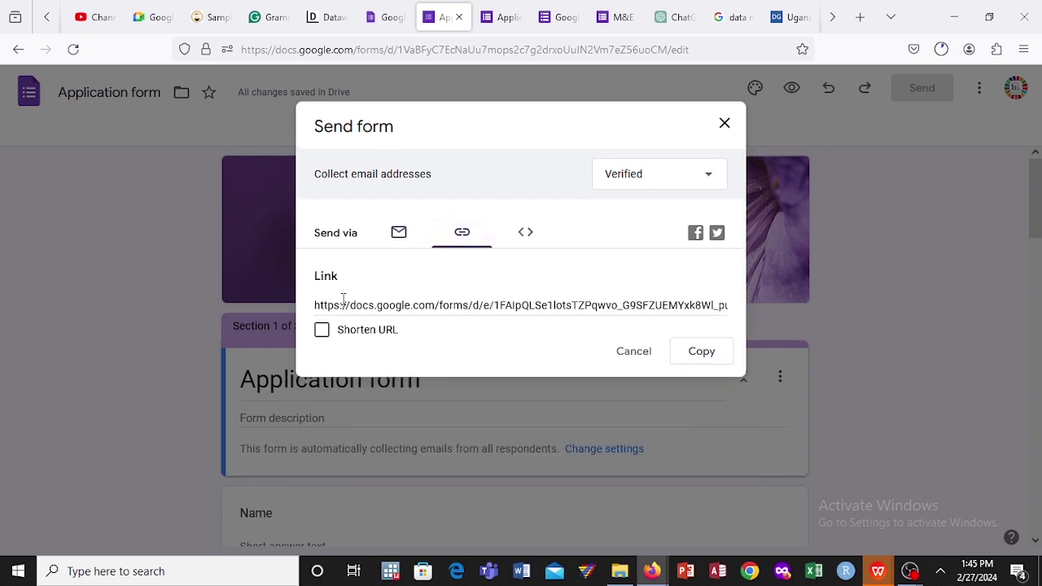
{"action": "left_click", "coordinate": [329, 332]}
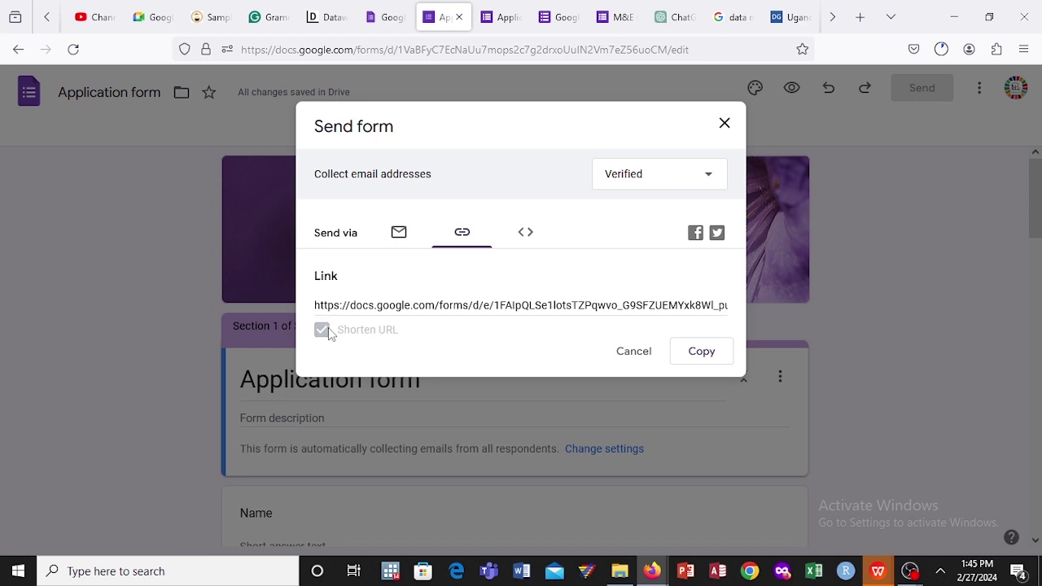
{"action": "left_click", "coordinate": [701, 350]}
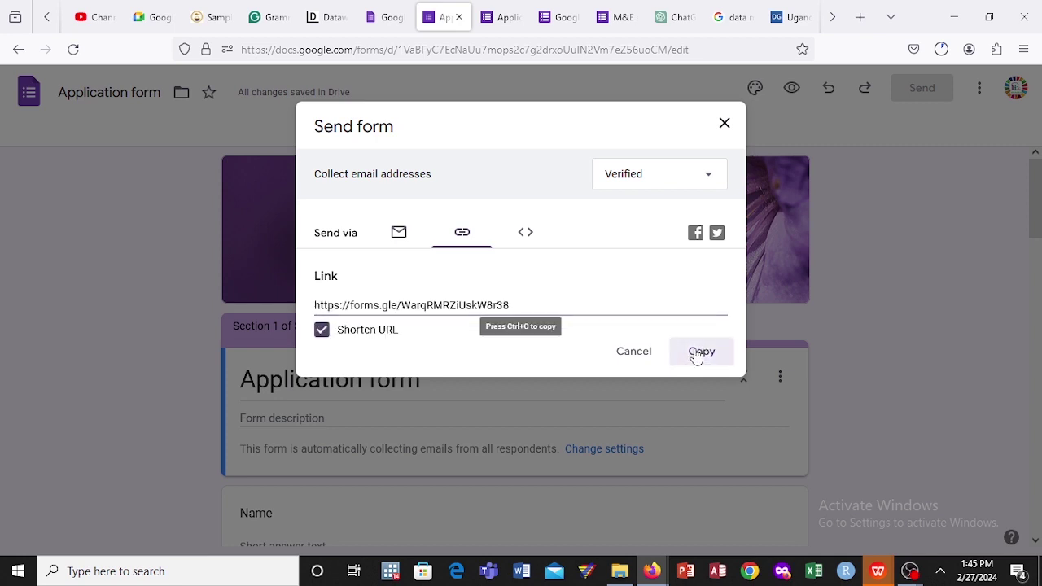
- Email the application form to the added recipient
{"action": "left_click", "coordinate": [399, 232]}
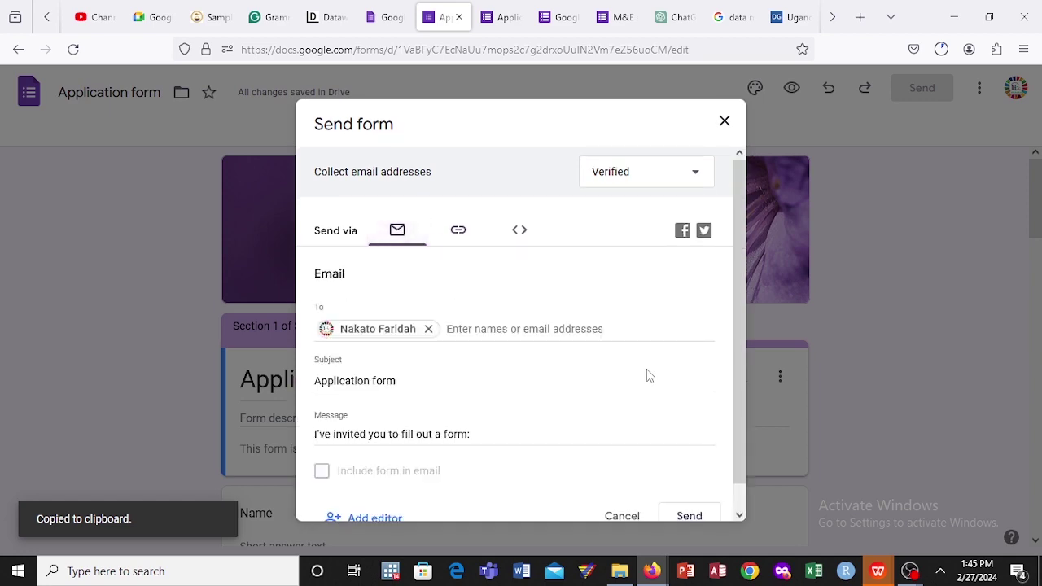
{"action": "scroll", "coordinate": [734, 452], "scroll_direction": "down", "scroll_amount": 1}
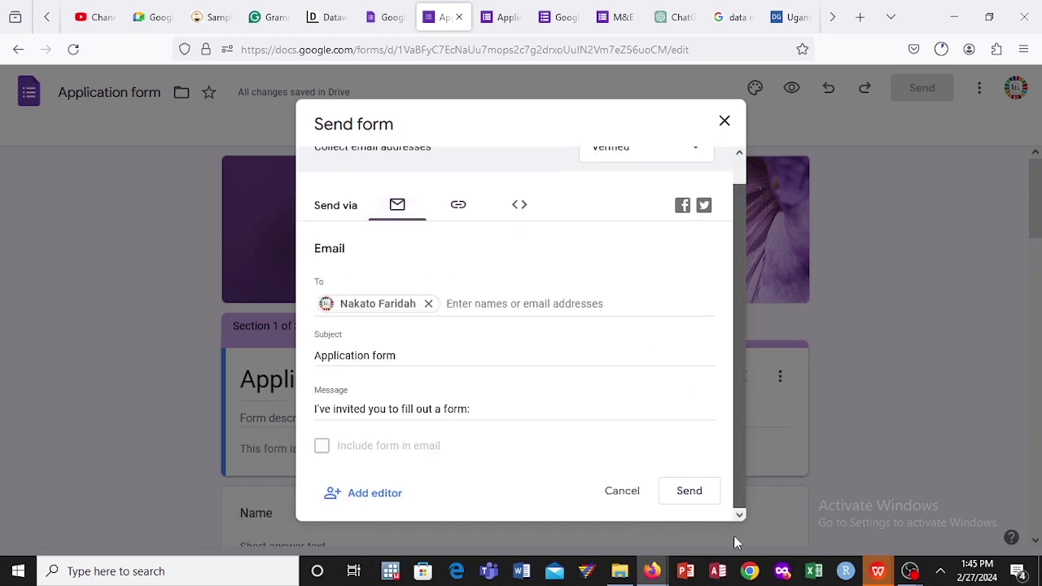
{"action": "left_click", "coordinate": [689, 492]}
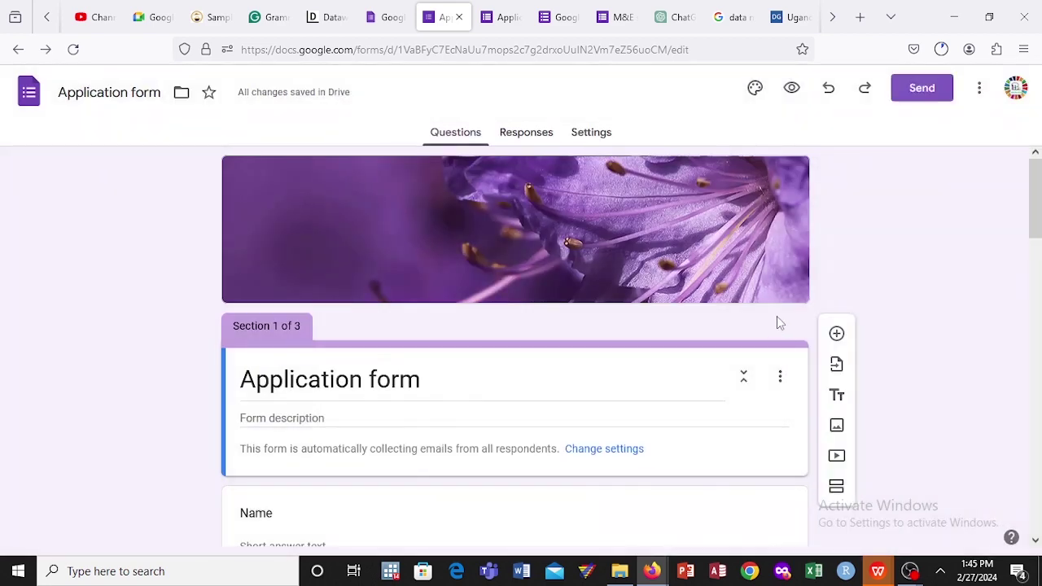
{"action": "mouse_move", "coordinate": [1034, 197]}
{"action": "left_mouse_down"}
{"action": "mouse_move", "coordinate": [1038, 411]}
{"action": "mouse_move", "coordinate": [1038, 201]}
{"action": "left_mouse_up"}
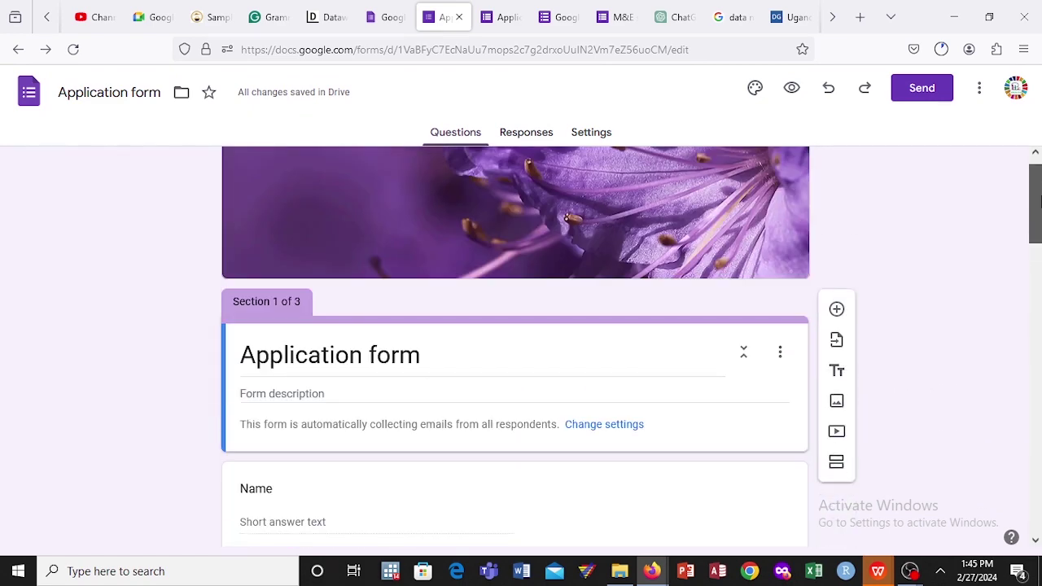